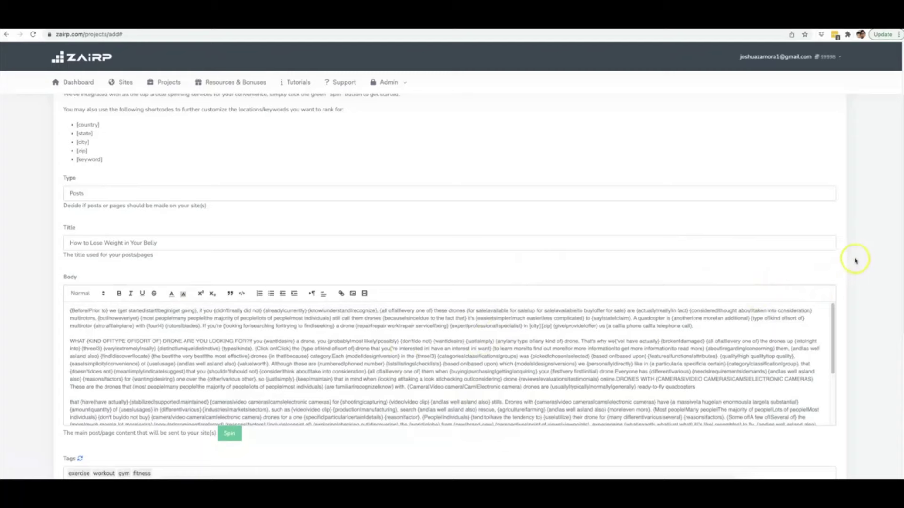
Step: Clear the existing exercise, workout, gym and fitness tags from the post's Tags field
scroll(856, 262, down, 3)
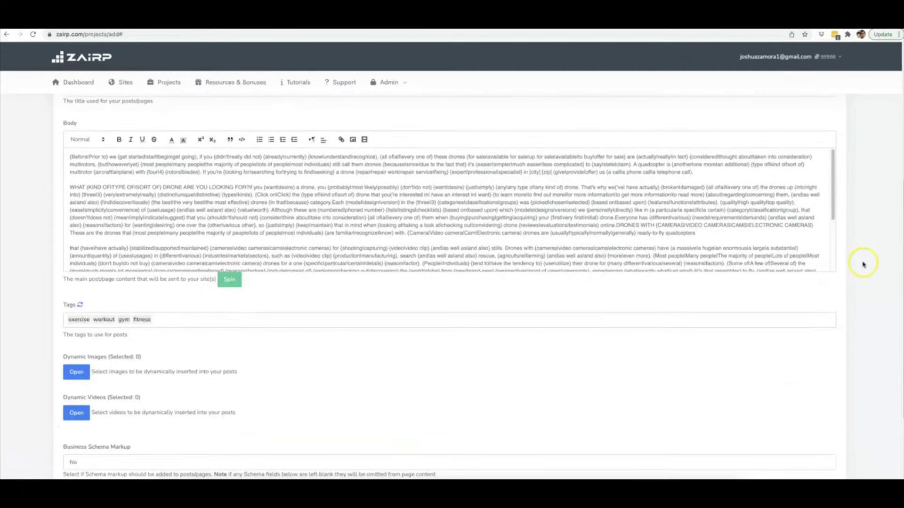
scroll(864, 264, down, 3)
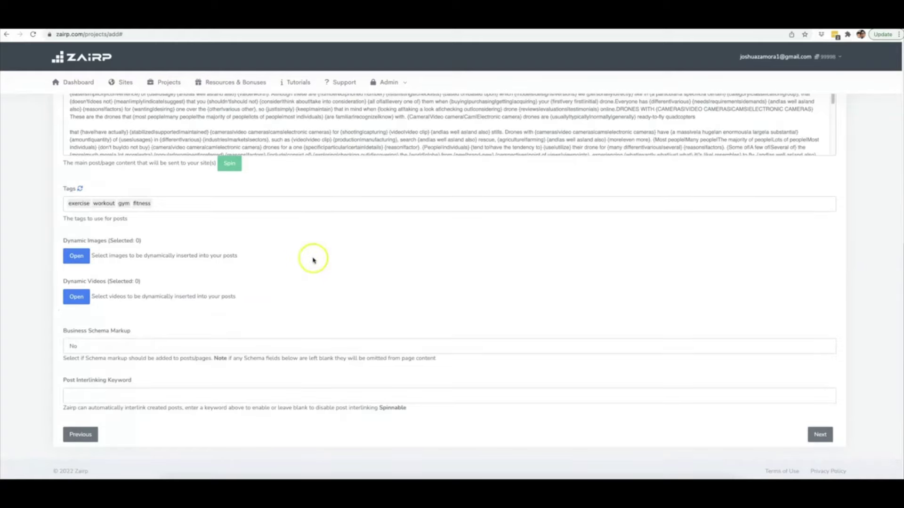
scroll(312, 257, up, 3)
scroll(335, 227, down, 3)
scroll(146, 348, down, 1)
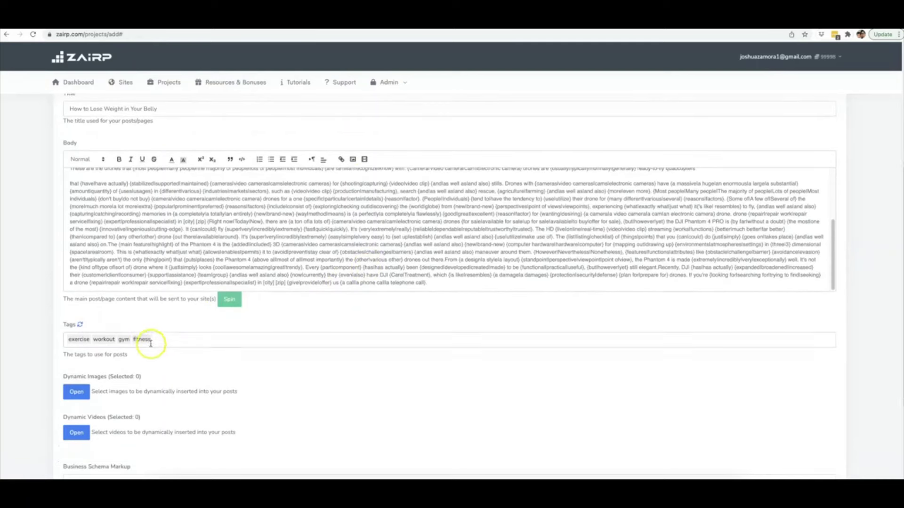
double_click(150, 340)
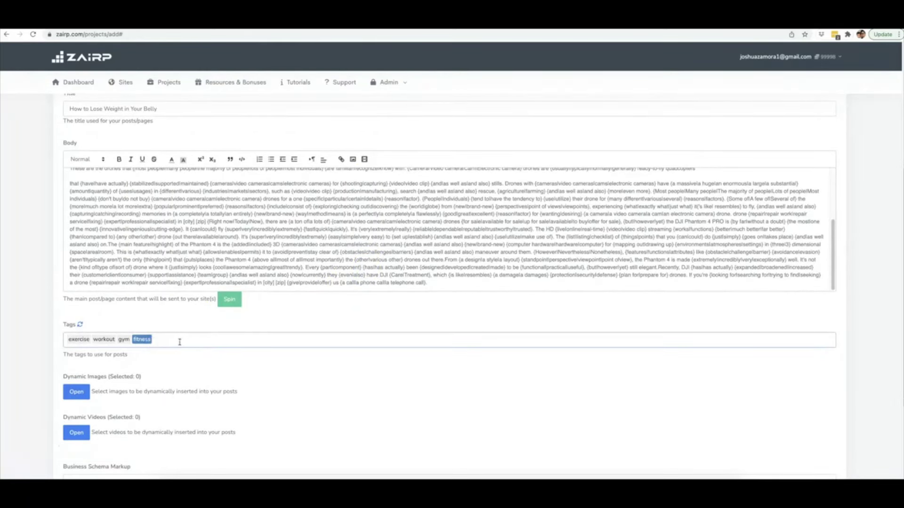
key(ctrl+a)
key(BackSpace)
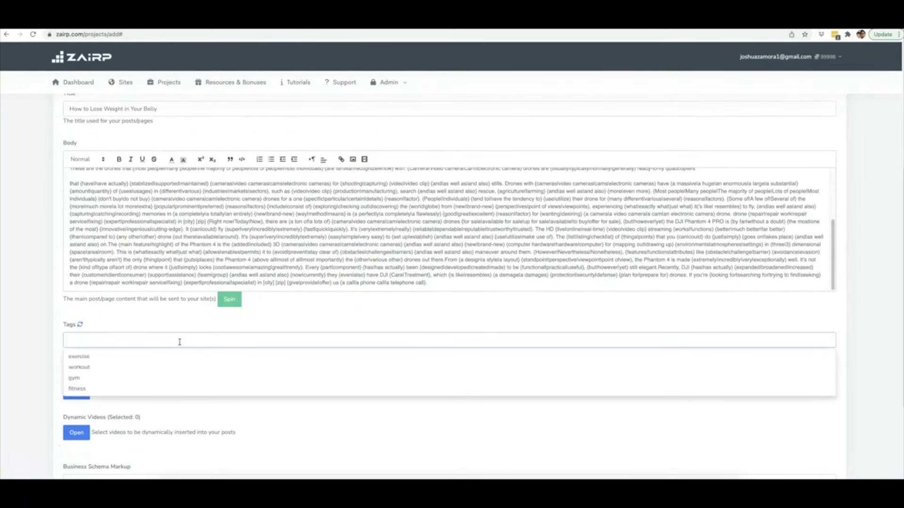
Step: Add the tags "drone repair", "drone repair exprt" and "drone repair experts" to the post
text(drone repair)
key(Return)
text(drone repair exprt)
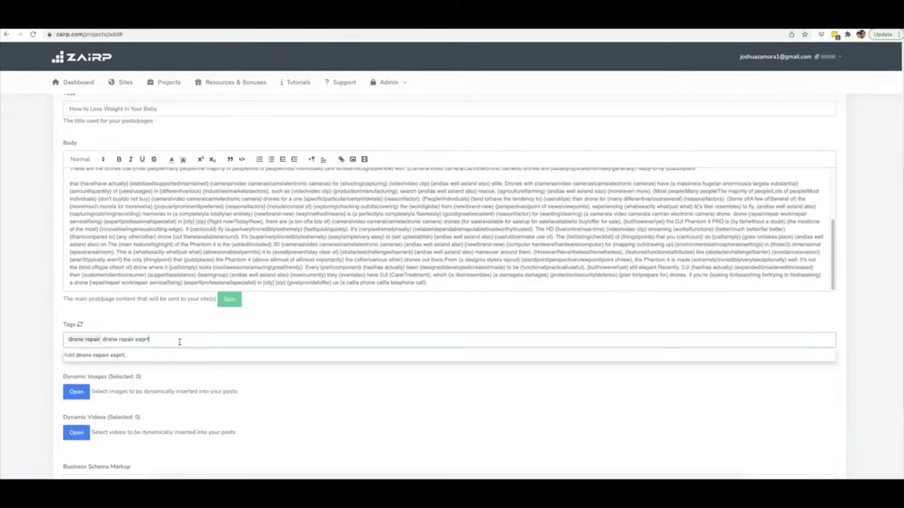
key(Return)
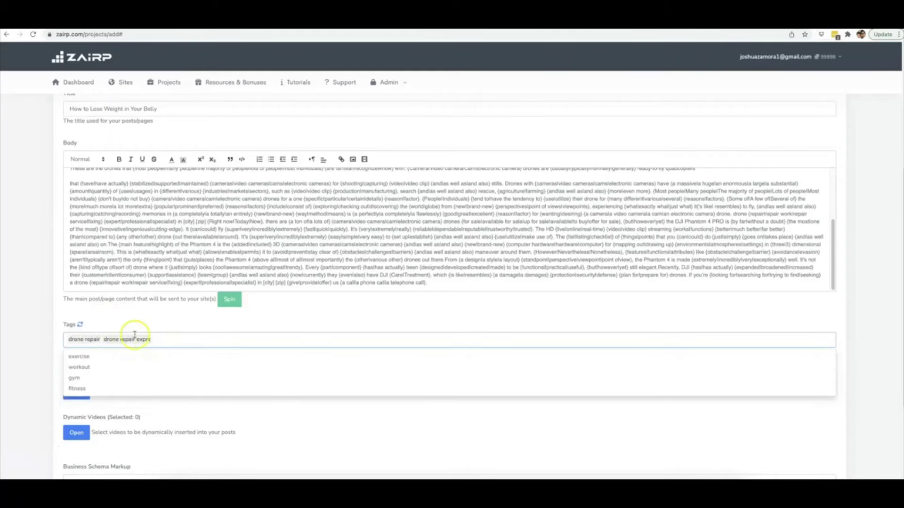
text(drone repair)
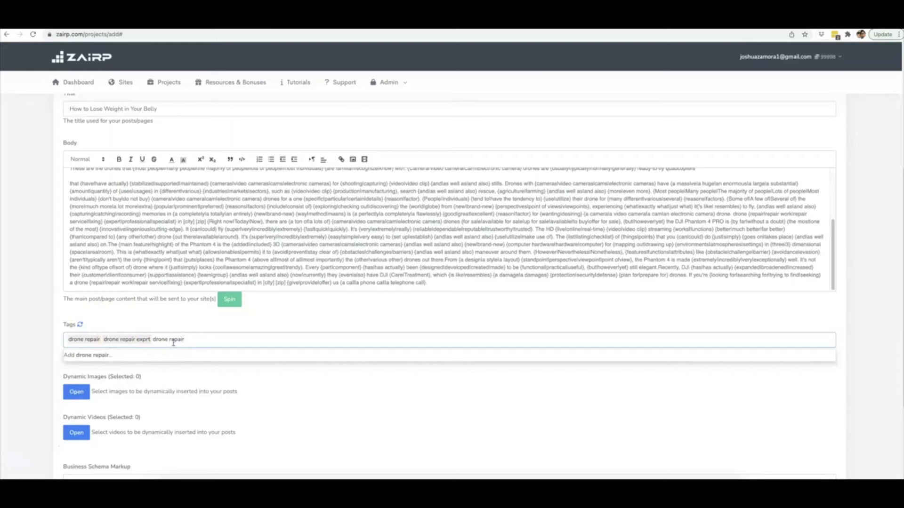
text( experts)
key(Return)
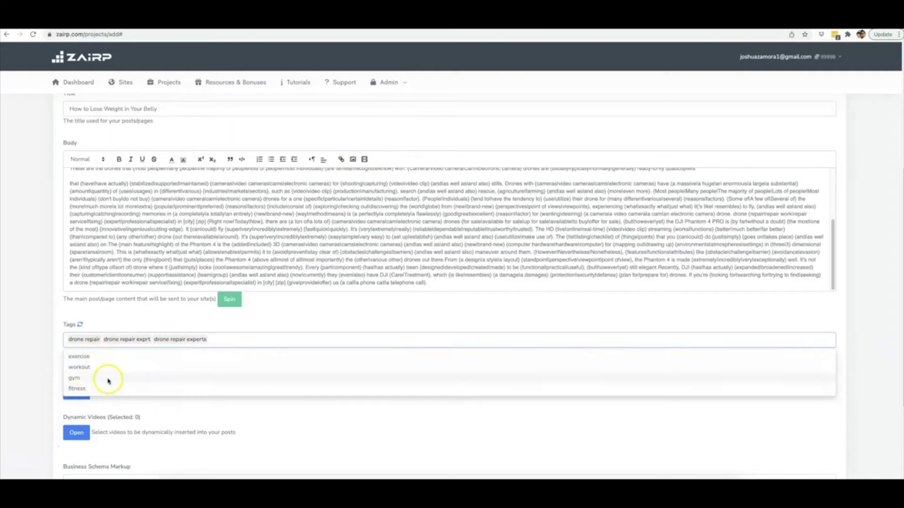
click(847, 317)
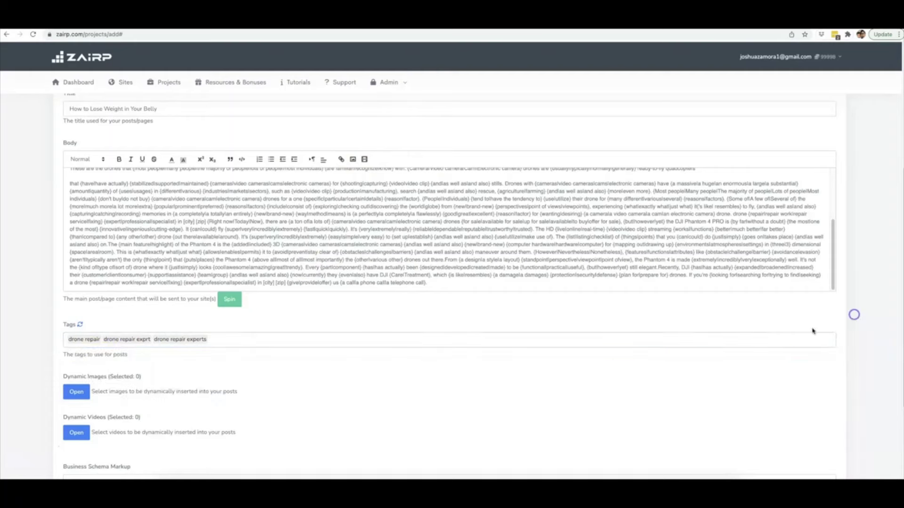
Step: Open the Dynamic Images selection and search it for "drone"
scroll(339, 407, down, 1)
scroll(339, 407, down, 3)
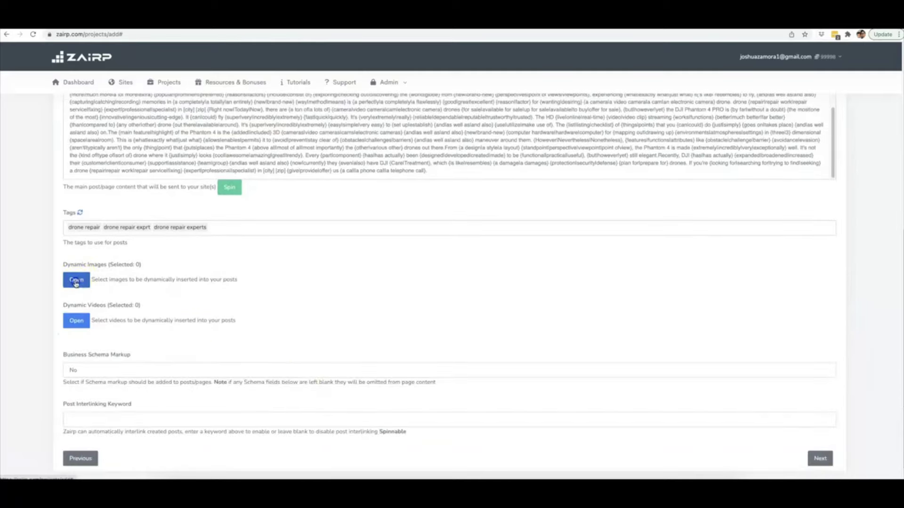
click(75, 282)
click(347, 92)
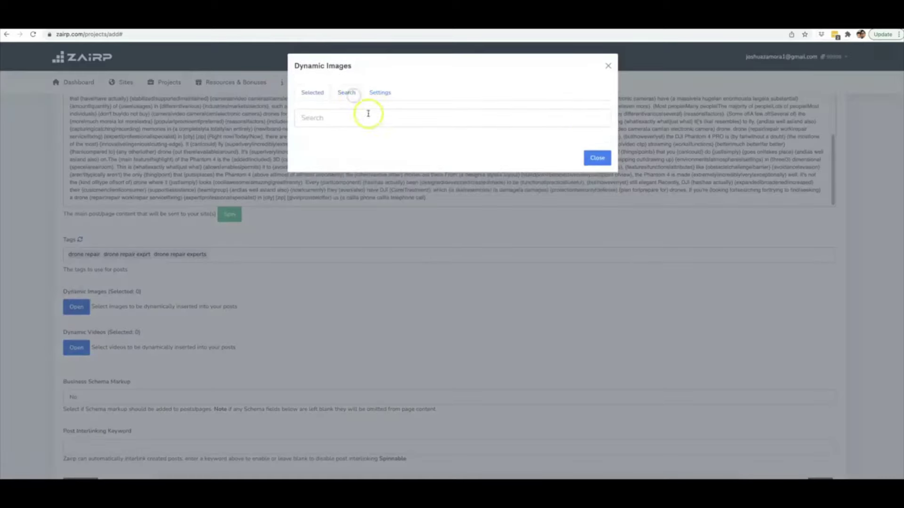
click(367, 113)
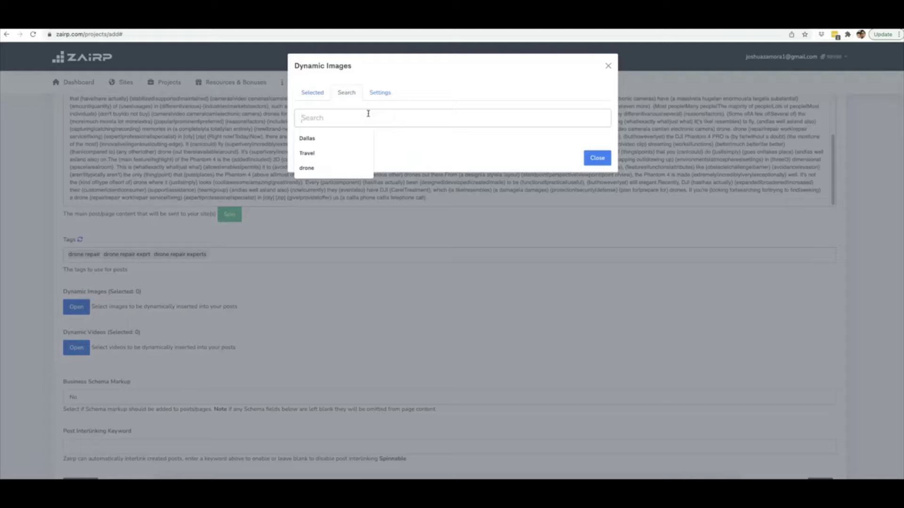
text(drone)
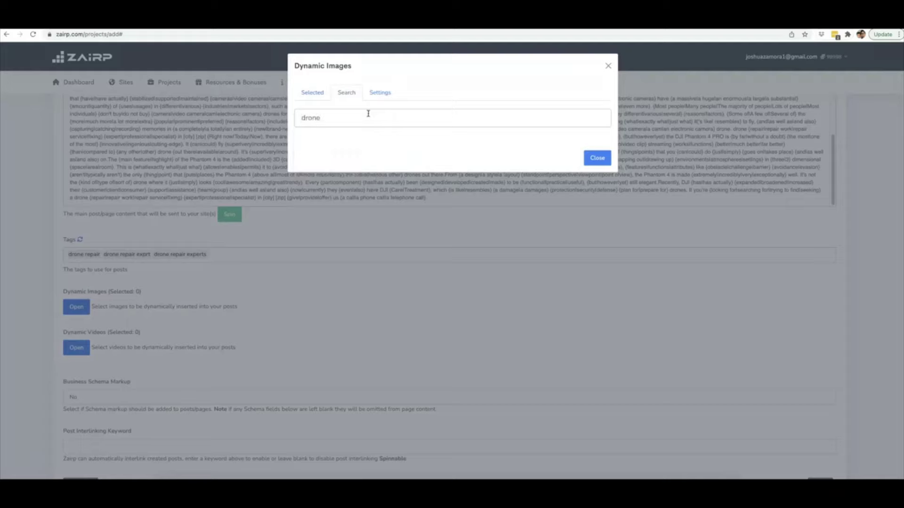
key(Return)
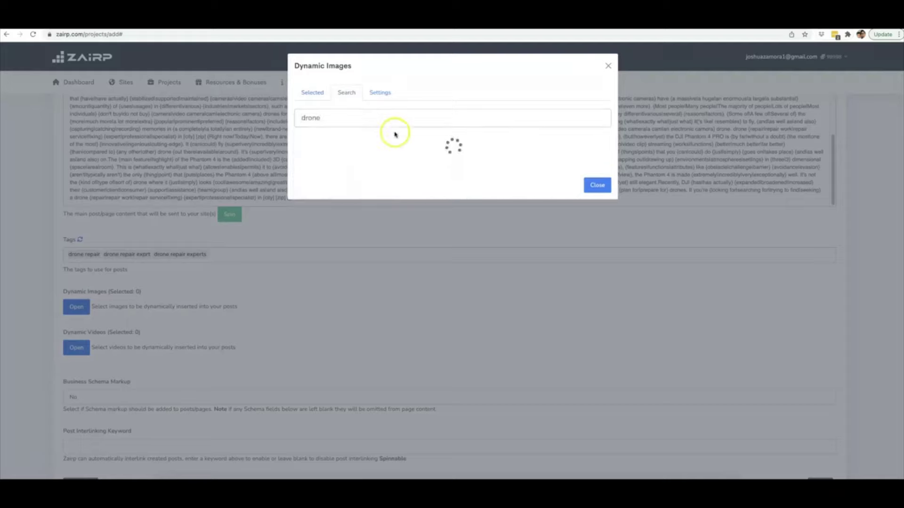
Step: Select 13 drone images from the search results for dynamic insertion and close the image dialog
click(357, 168)
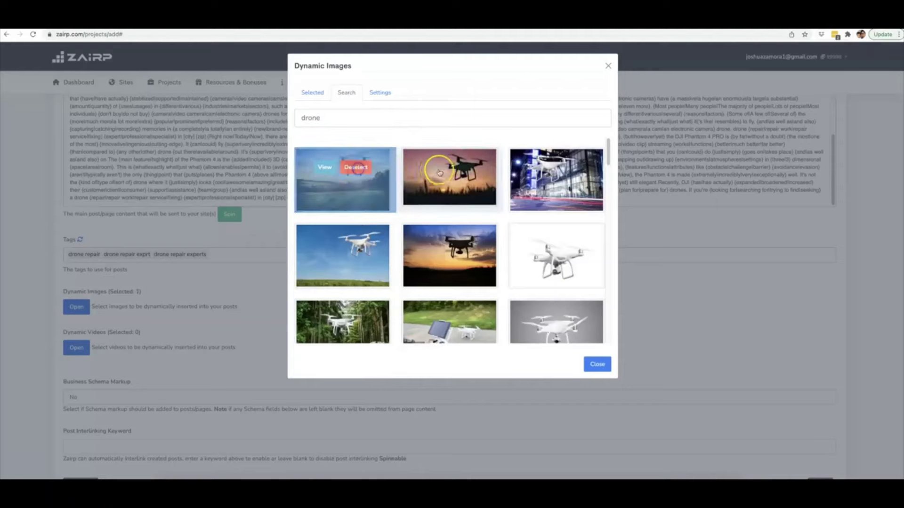
click(462, 167)
click(570, 243)
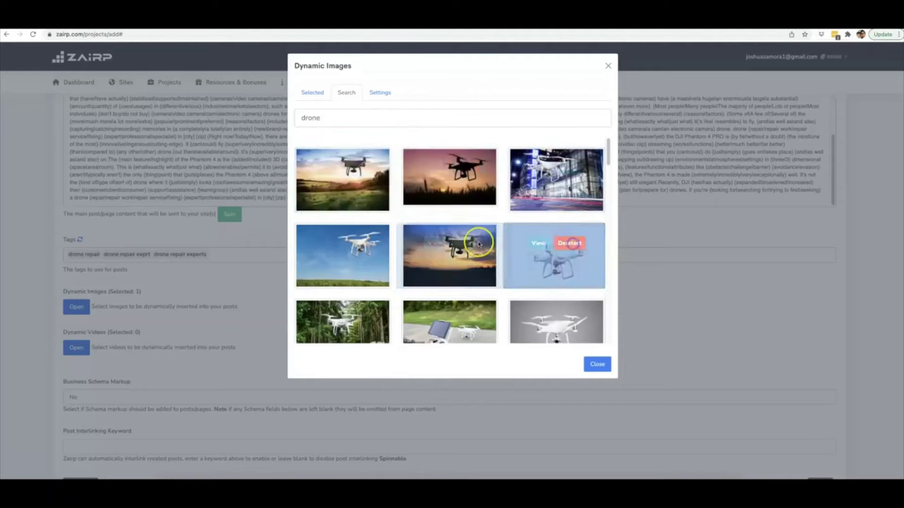
click(463, 243)
scroll(464, 255, down, 1)
scroll(463, 254, down, 1)
click(463, 252)
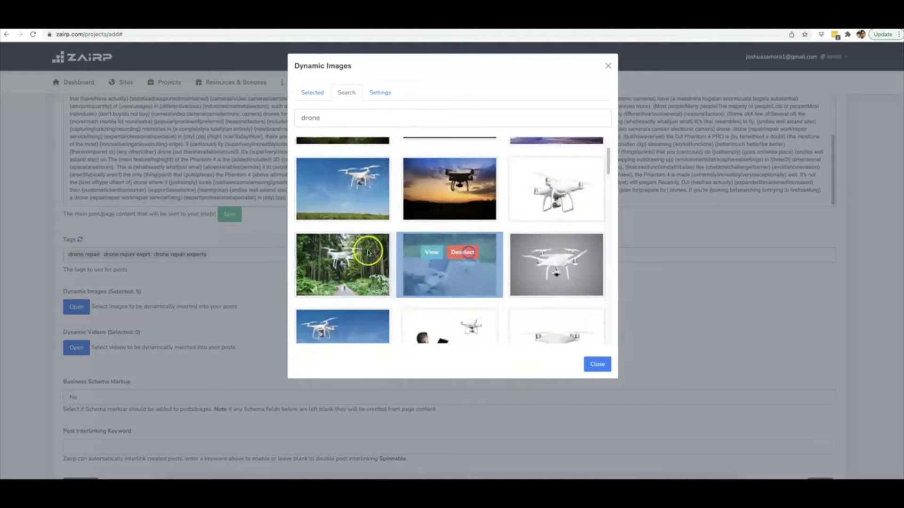
click(356, 253)
click(369, 329)
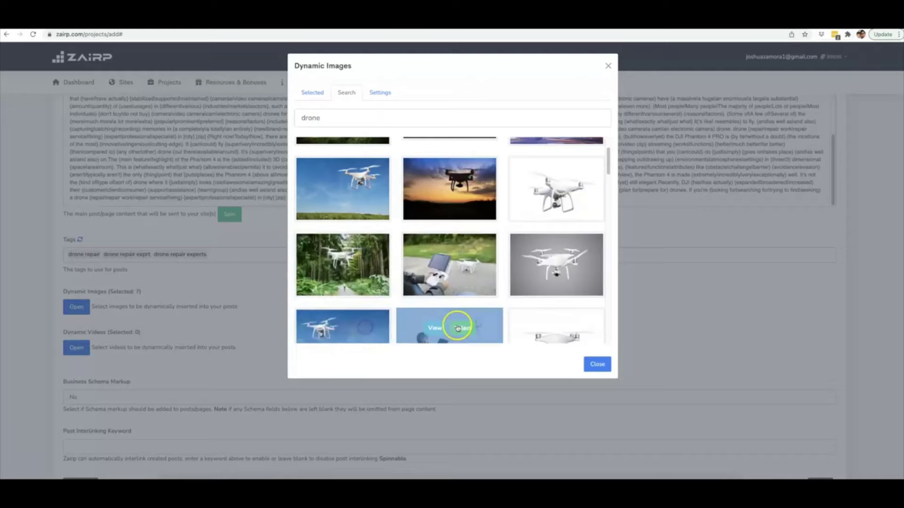
click(463, 328)
click(570, 328)
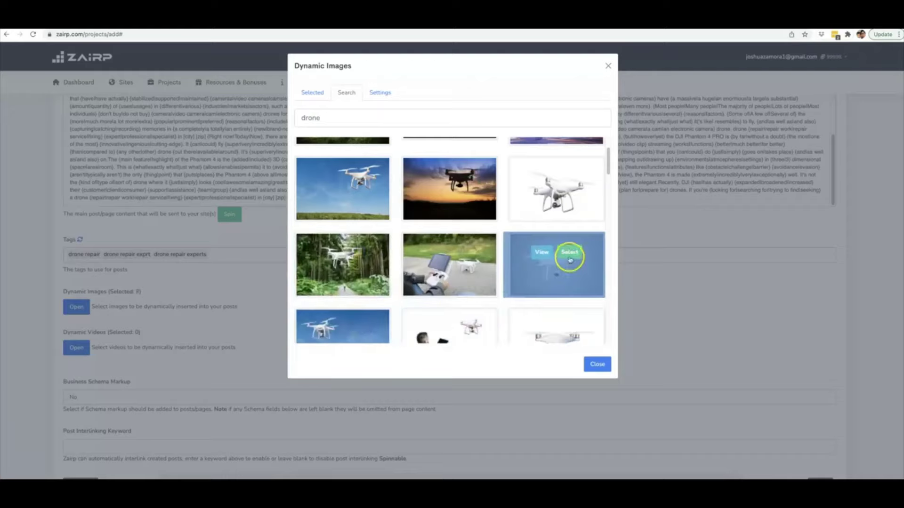
click(569, 257)
scroll(571, 257, down, 1)
scroll(571, 257, down, 3)
click(463, 207)
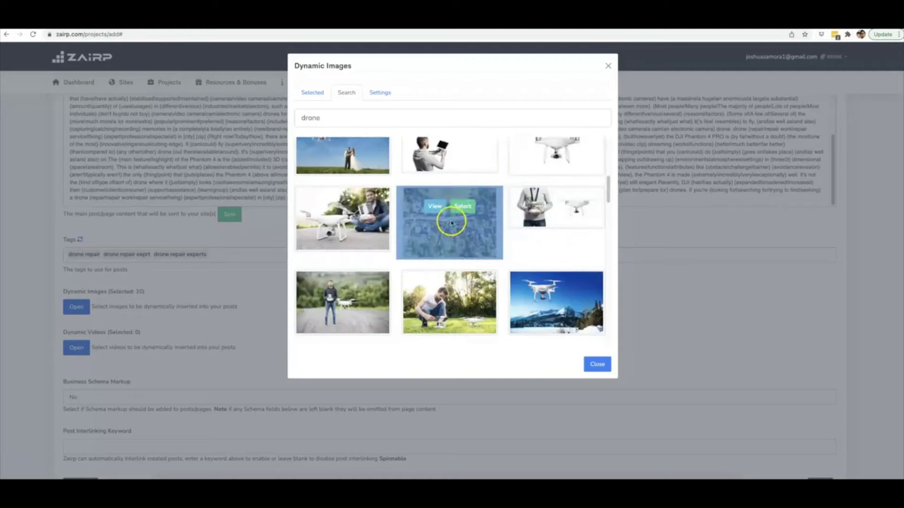
click(365, 211)
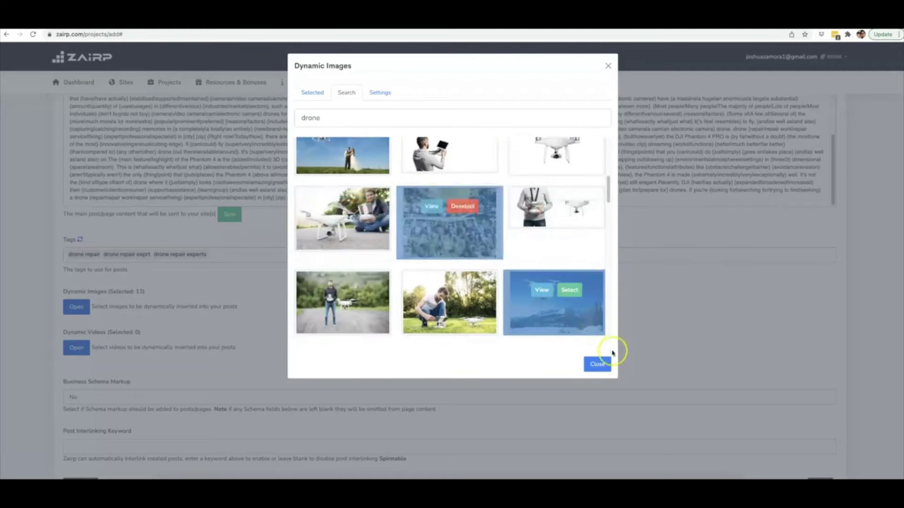
click(598, 365)
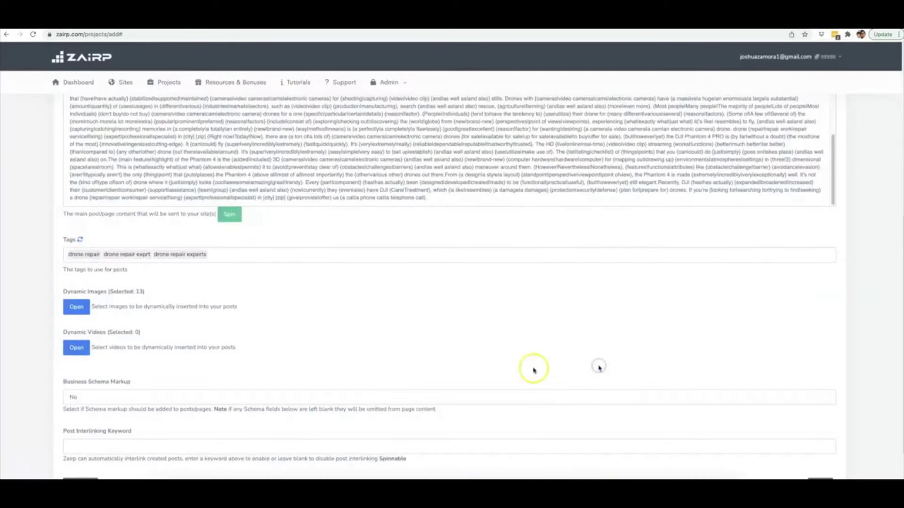
Step: Open the Dynamic Videos selection and search it for "drone repair"
click(80, 348)
click(347, 93)
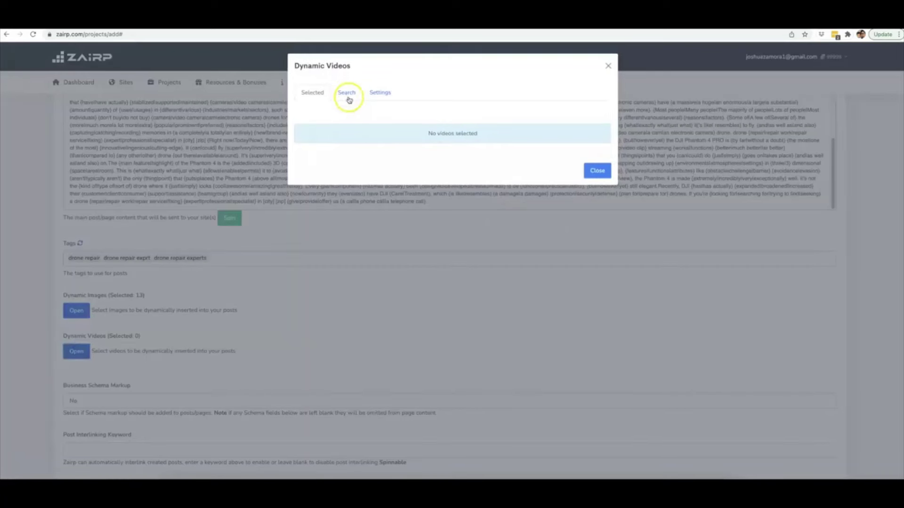
click(373, 118)
text(drone repair)
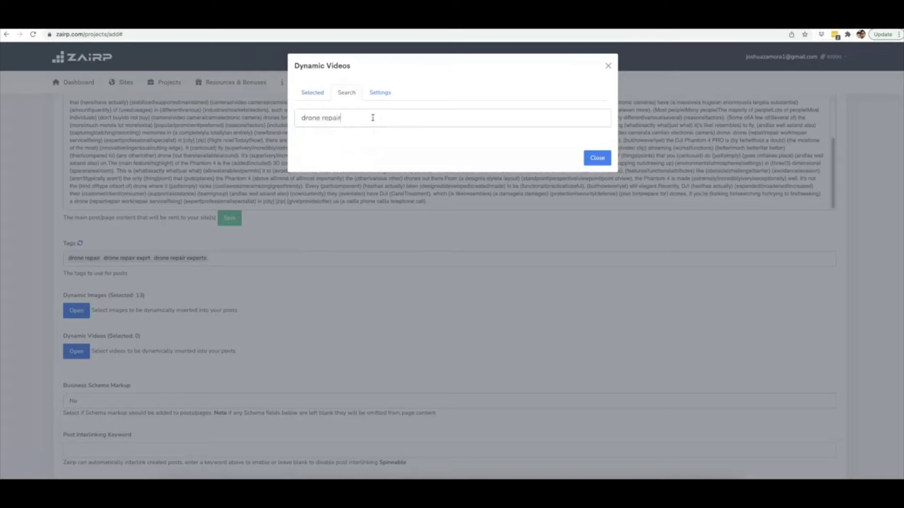
key(Return)
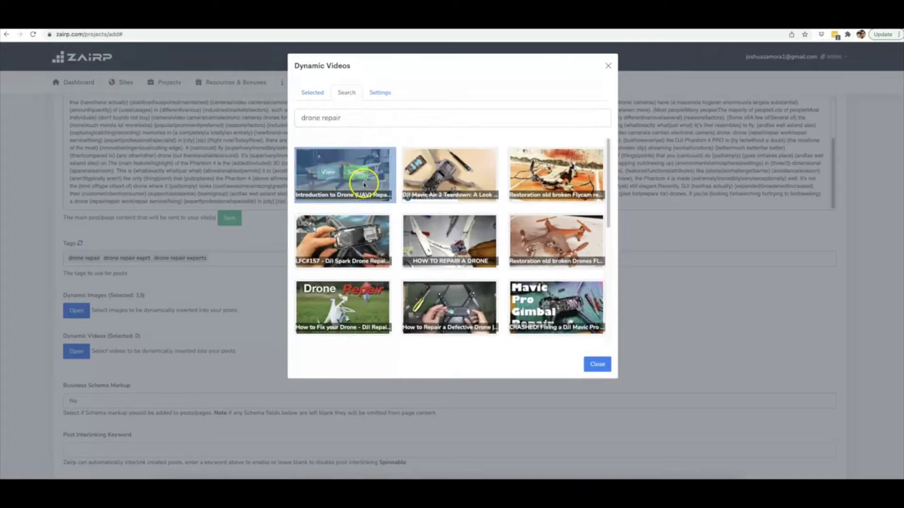
Step: Select 12 drone repair videos from the search results for dynamic insertion and close the video dialog
mouse_move(360, 175)
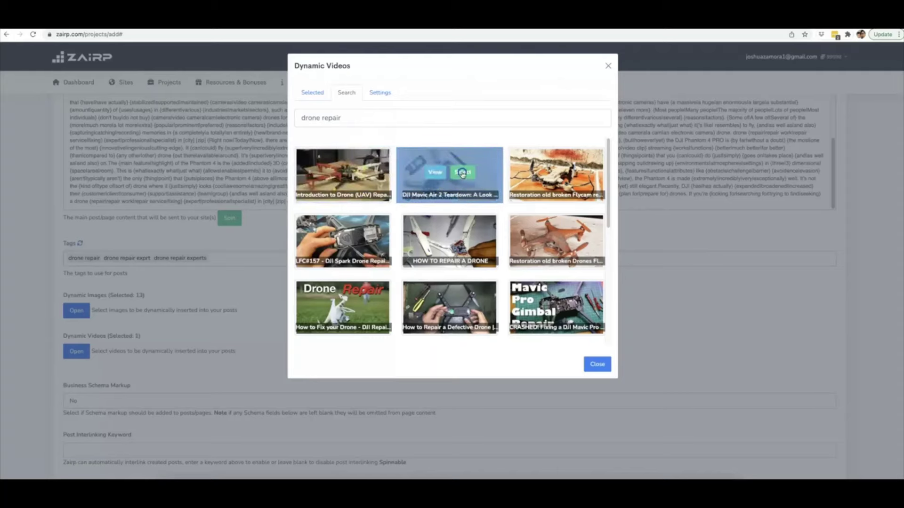
click(462, 173)
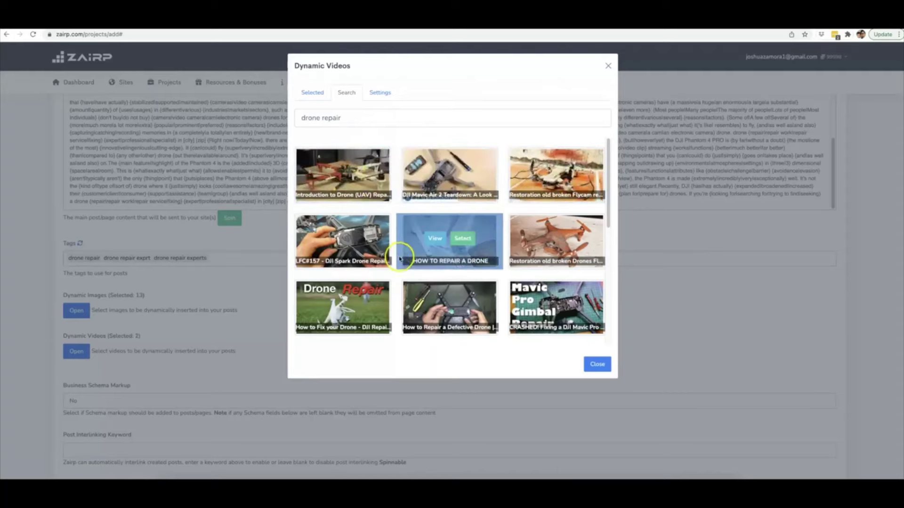
click(368, 242)
click(459, 239)
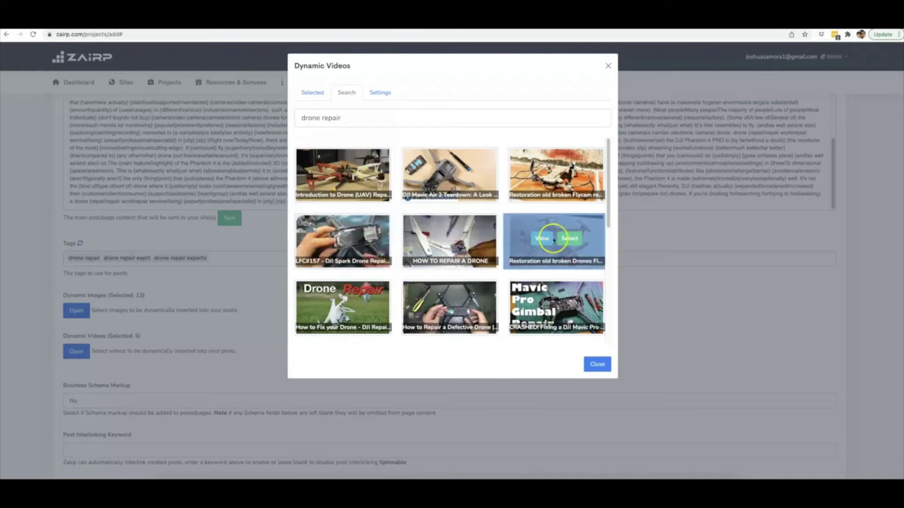
click(569, 239)
scroll(357, 296, down, 1)
click(360, 292)
click(460, 293)
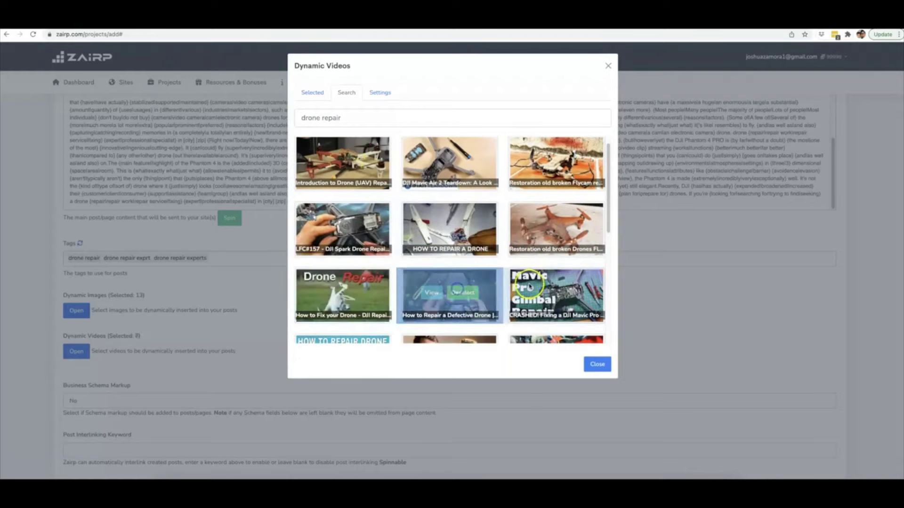
click(560, 292)
scroll(470, 263, down, 2)
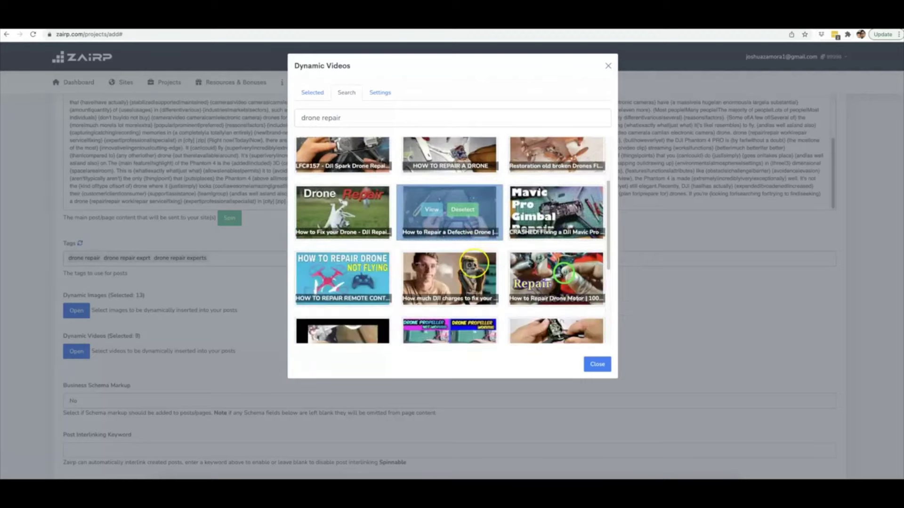
click(476, 276)
click(357, 276)
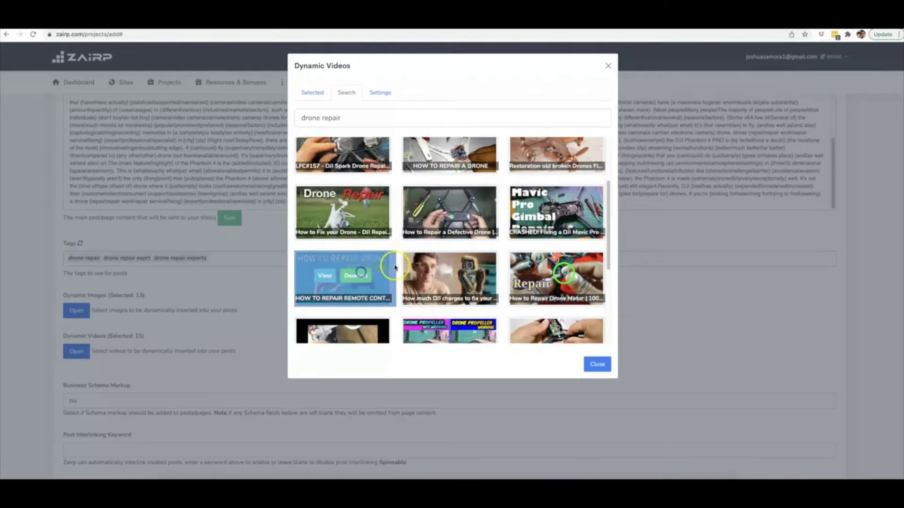
scroll(584, 236, down, 2)
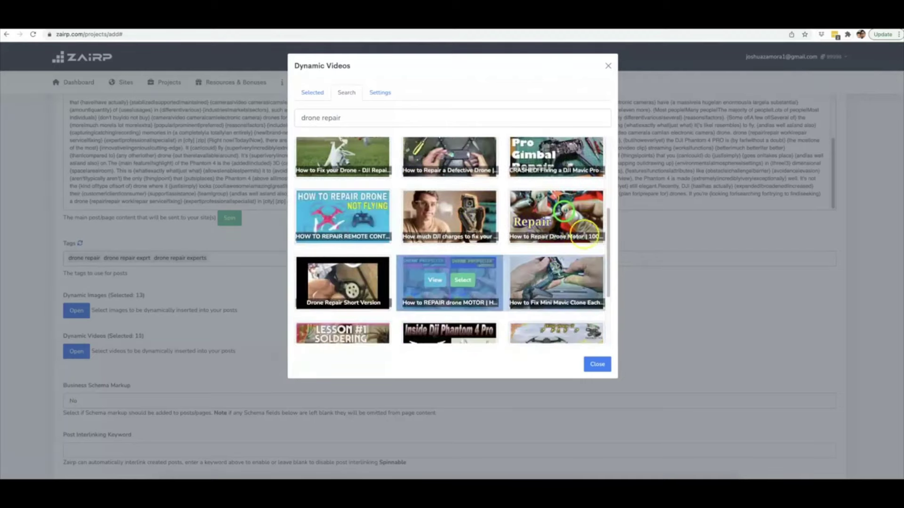
click(596, 364)
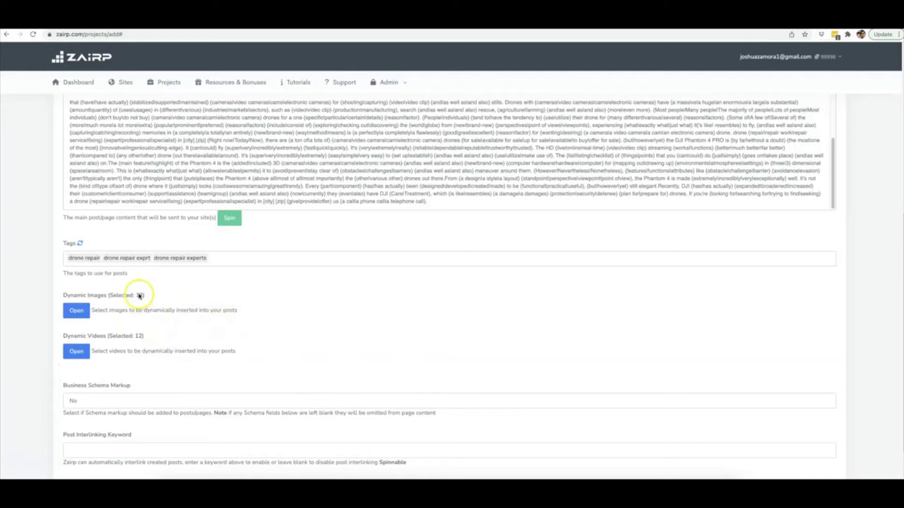
scroll(291, 317, down, 2)
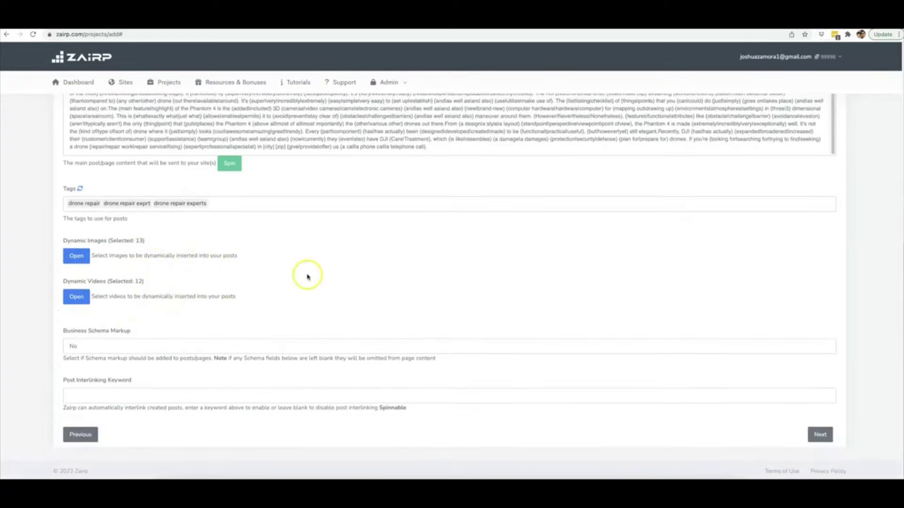
Step: Turn on Business Schema Markup, look over the business detail fields it offers, and set it back to No
click(113, 344)
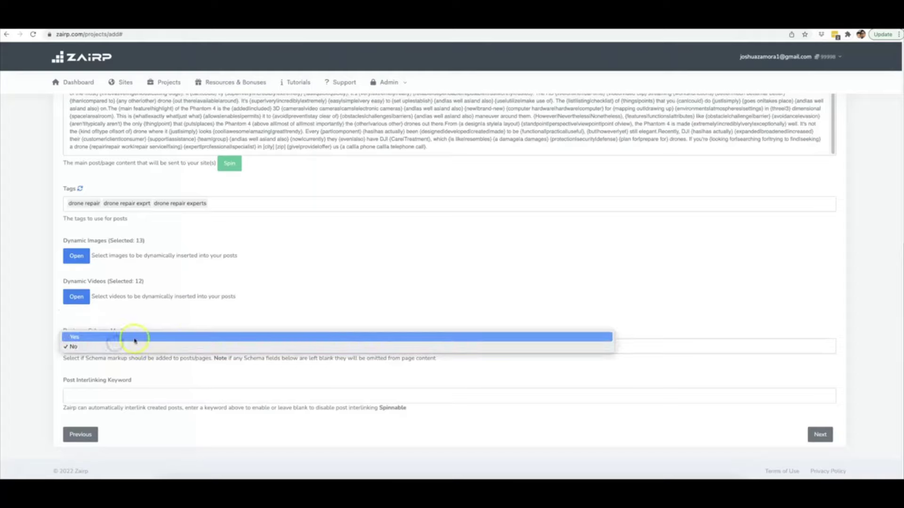
click(133, 336)
scroll(168, 262, down, 6)
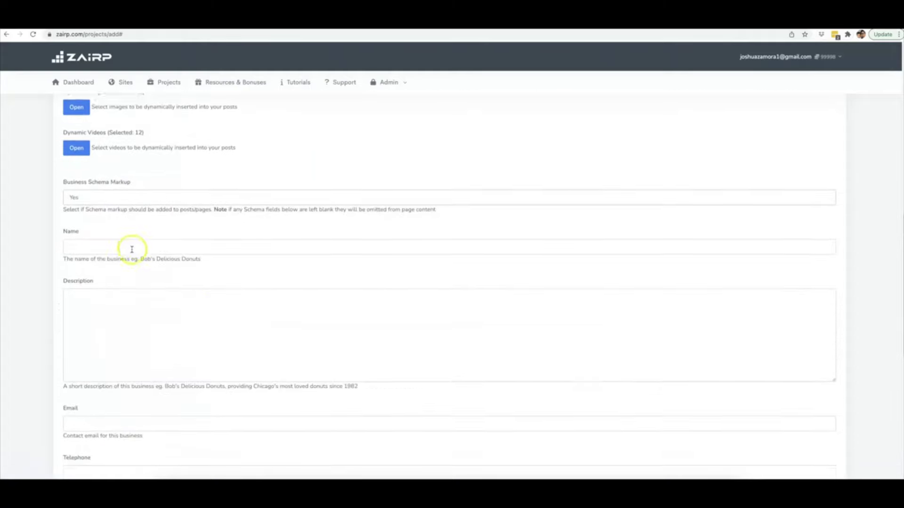
scroll(146, 303, down, 4)
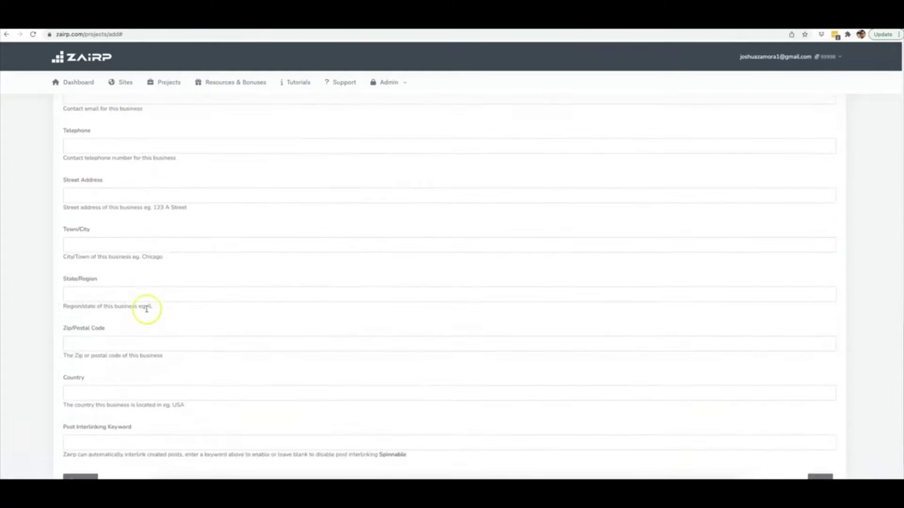
scroll(147, 310, up, 4)
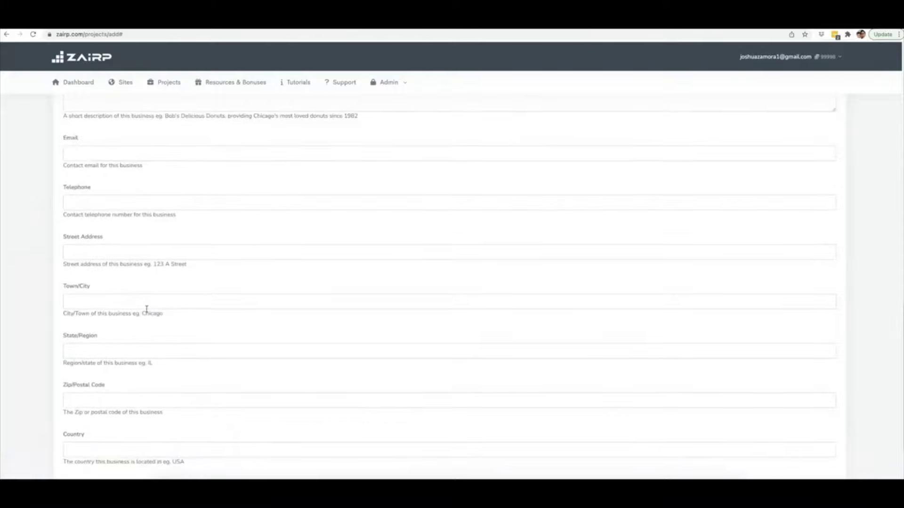
scroll(147, 309, up, 5)
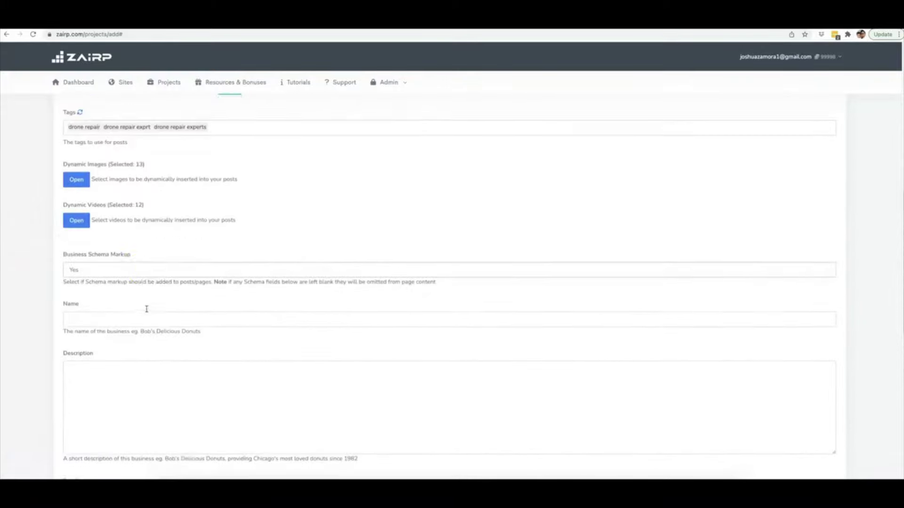
click(108, 273)
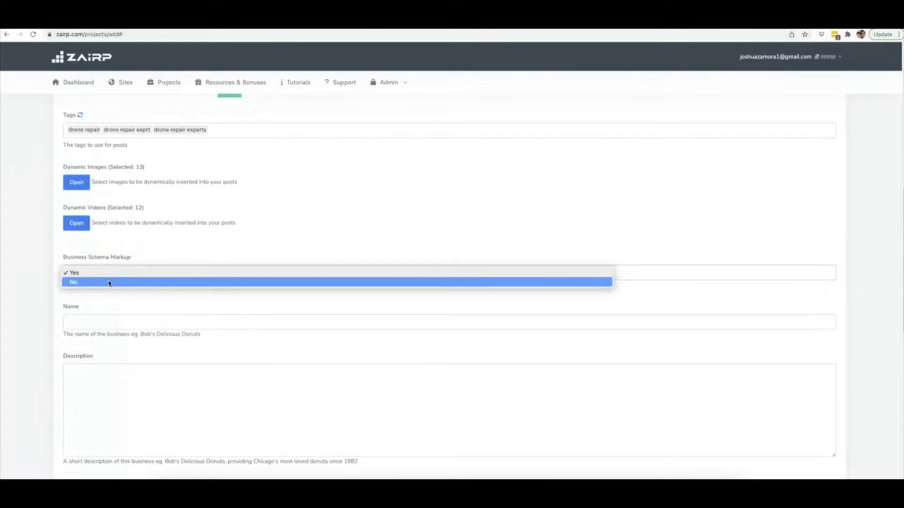
click(108, 282)
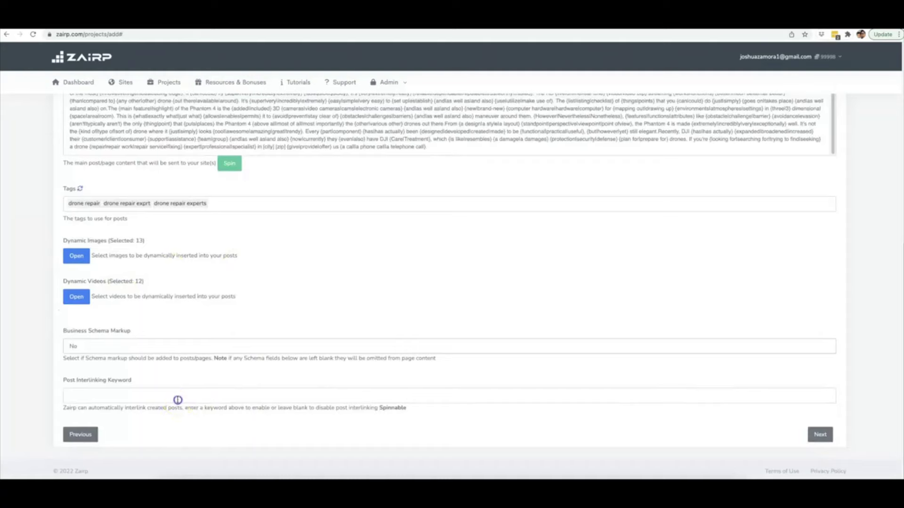
Step: Set the Post Interlinking Keyword to "drone repair, drone, repair, specialist,"
click(177, 399)
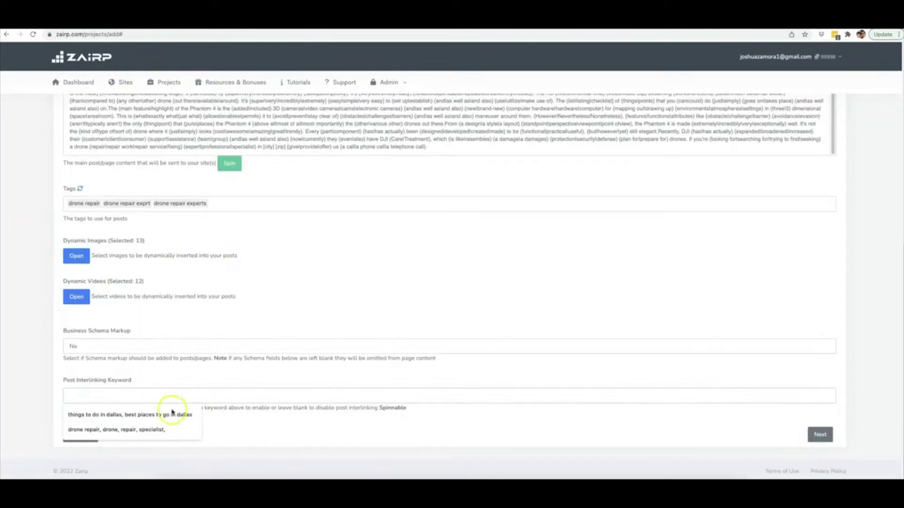
click(161, 429)
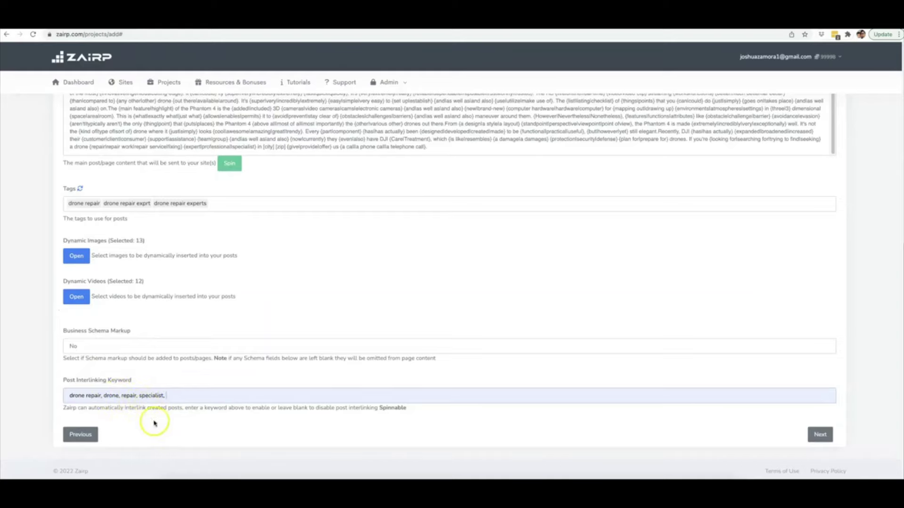
scroll(349, 202, up, 3)
scroll(349, 202, up, 5)
scroll(413, 192, down, 8)
Step: Replace the post title with the shortcode pattern "[keyword] in [city] [zip]"
scroll(711, 336, up, 6)
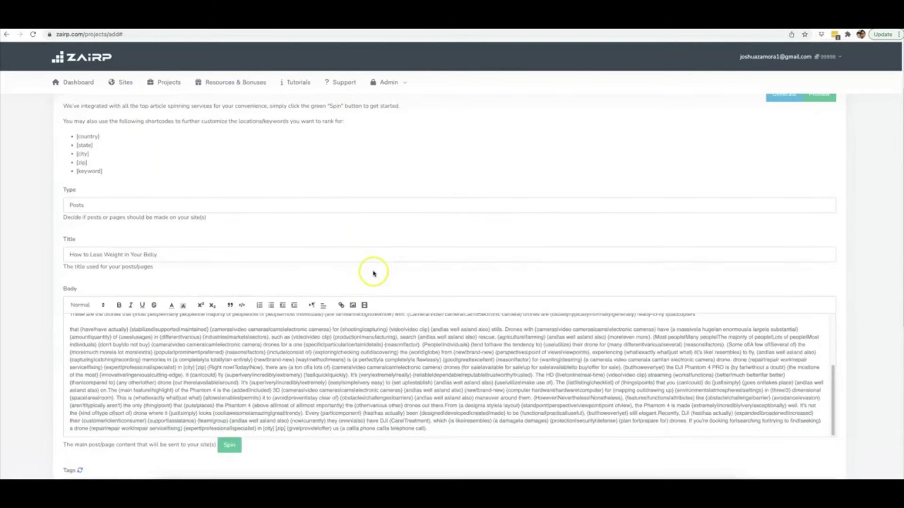
scroll(330, 250, up, 1)
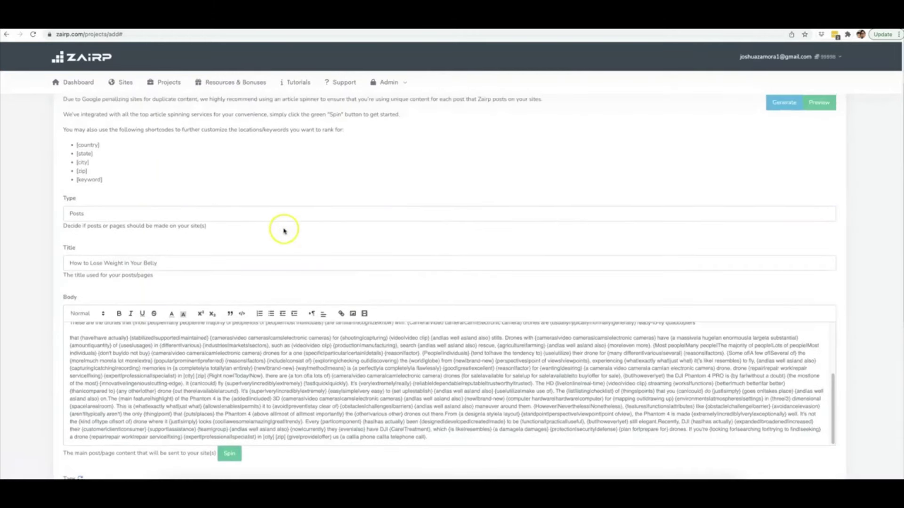
triple_click(140, 262)
key(BackSpace)
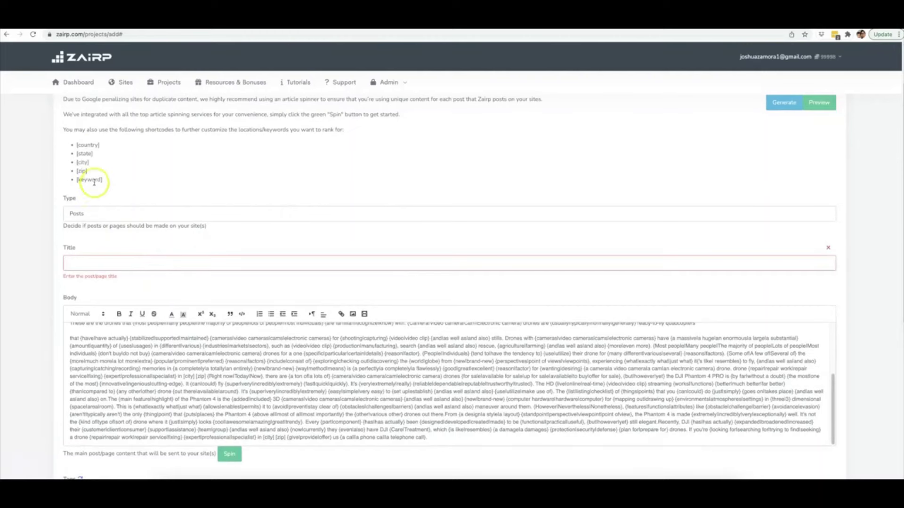
scroll(111, 173, up, 1)
scroll(111, 173, up, 2)
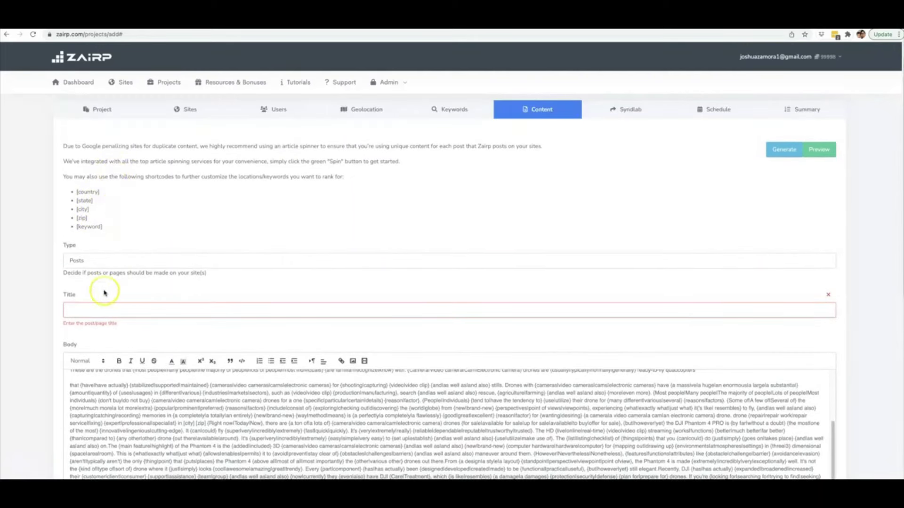
drag(109, 227, 87, 229)
click(93, 308)
text([keyword])
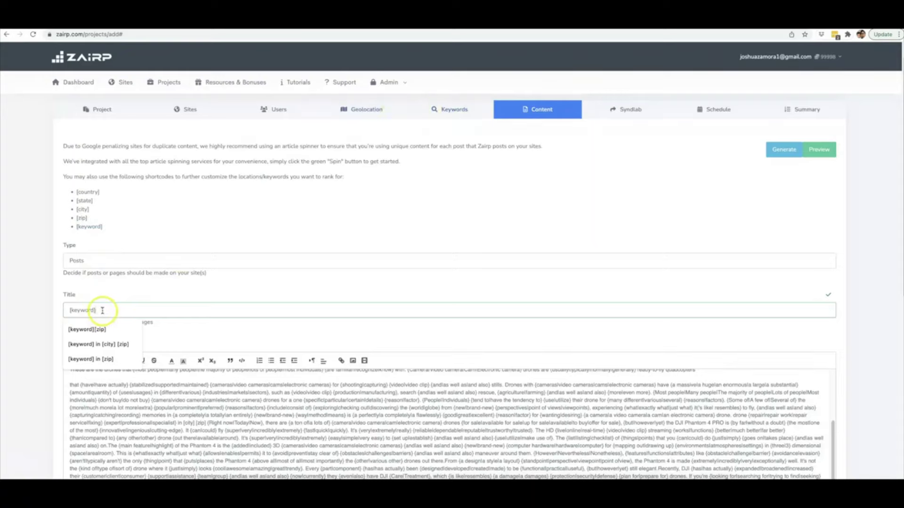
click(113, 344)
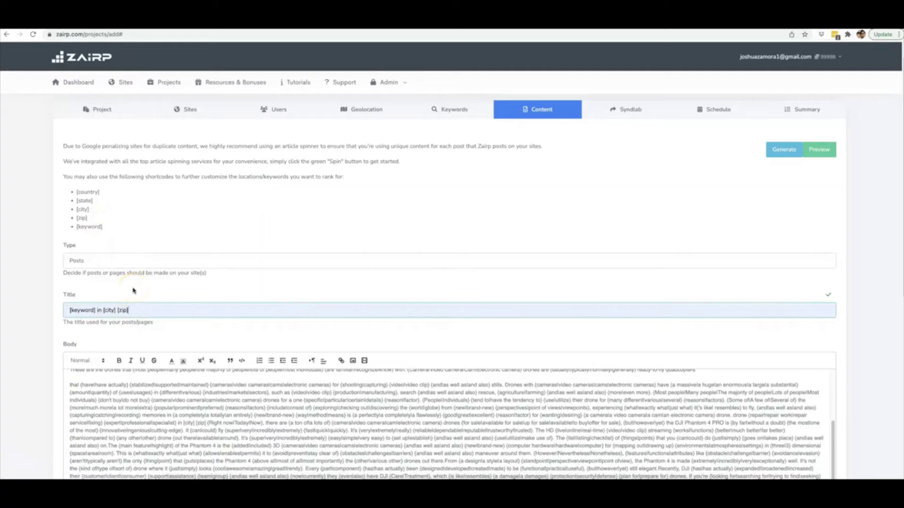
Step: Copy the title shortcodes "[keyword] in [city] [zip]" to the end of the body text and to the end of its first paragraph
drag(134, 311, 71, 310)
key(ctrl+c)
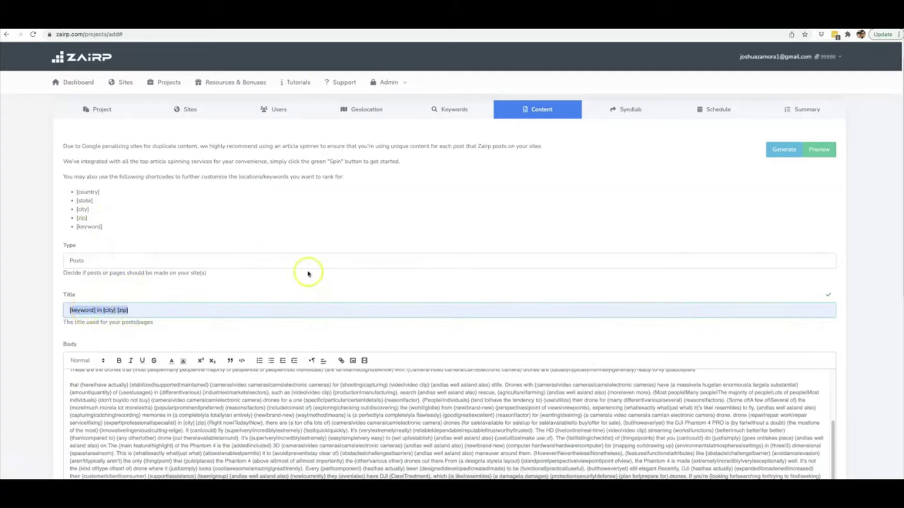
scroll(404, 272, down, 3)
scroll(476, 318, down, 1)
click(436, 321)
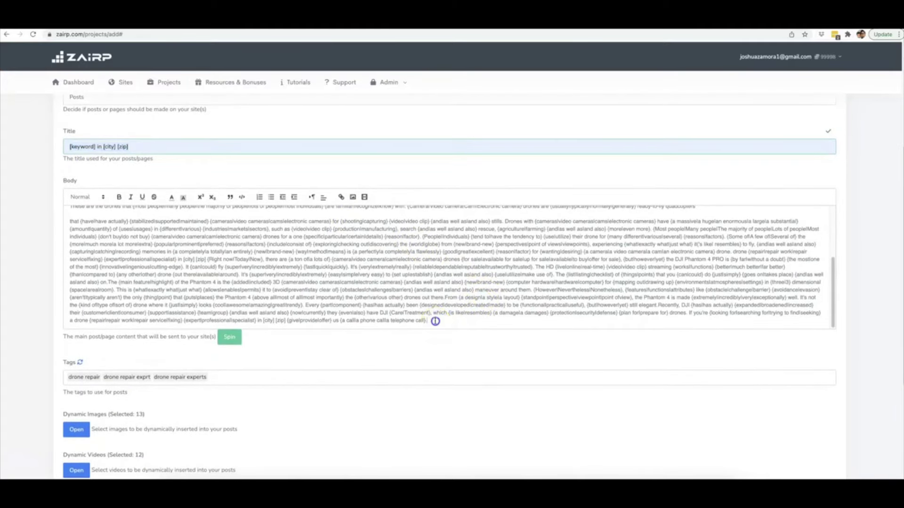
key(ctrl+v)
click(426, 321)
text(.)
scroll(503, 285, up, 3)
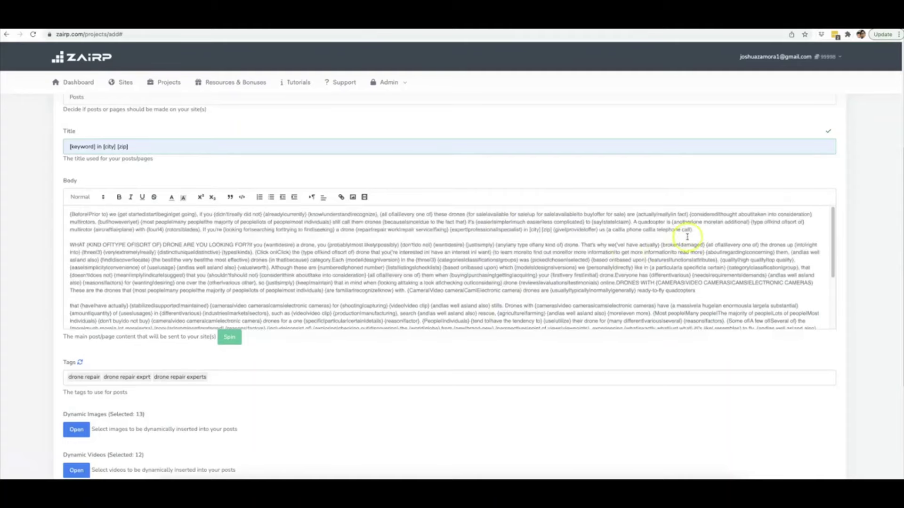
key(ctrl+v)
click(713, 231)
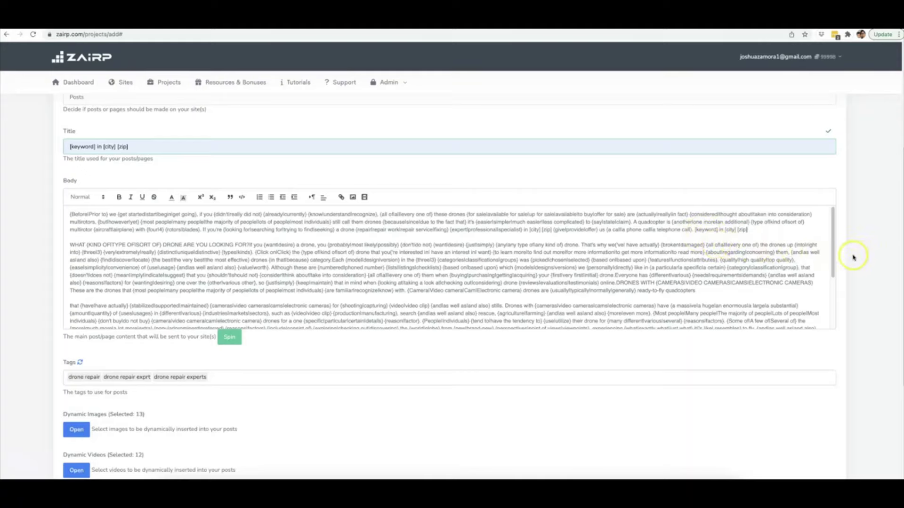
Step: Proceed to the Syndlab stage of the project and set Enable Syndication to Yes
scroll(853, 257, down, 4)
scroll(853, 256, up, 6)
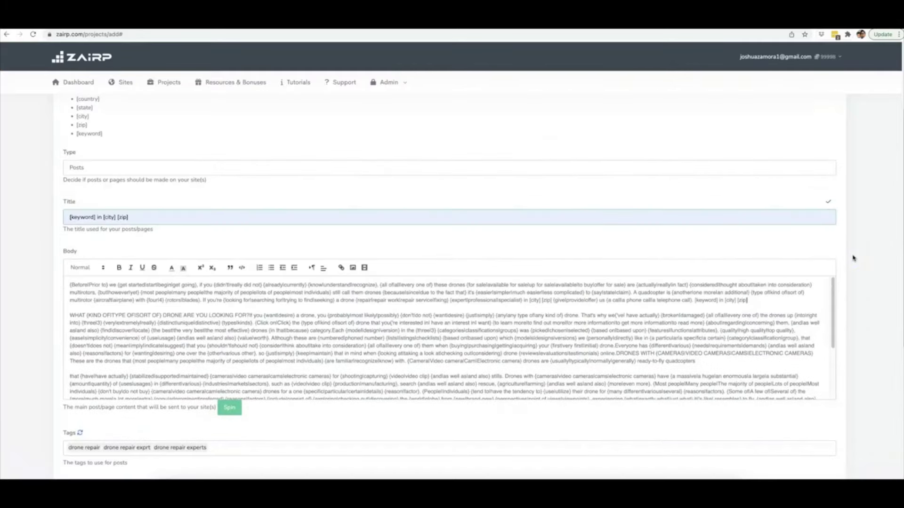
scroll(832, 244, down, 5)
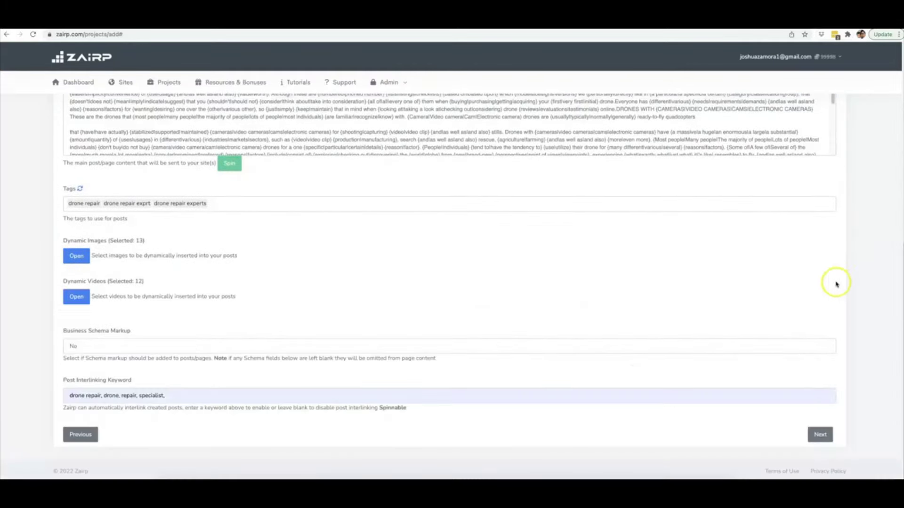
click(822, 435)
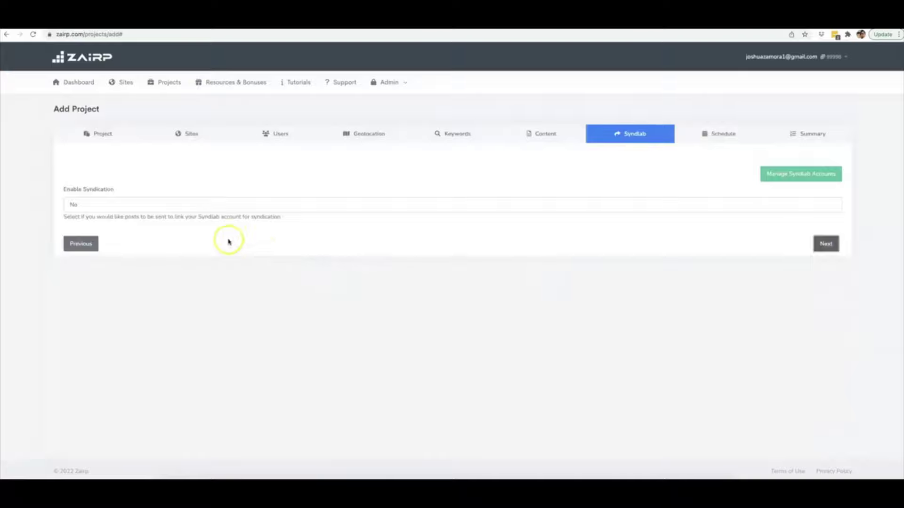
click(150, 207)
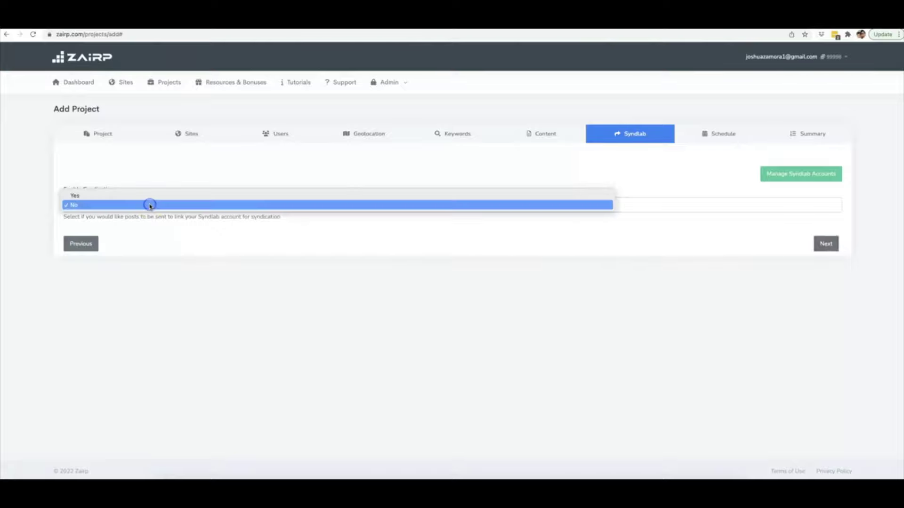
click(106, 196)
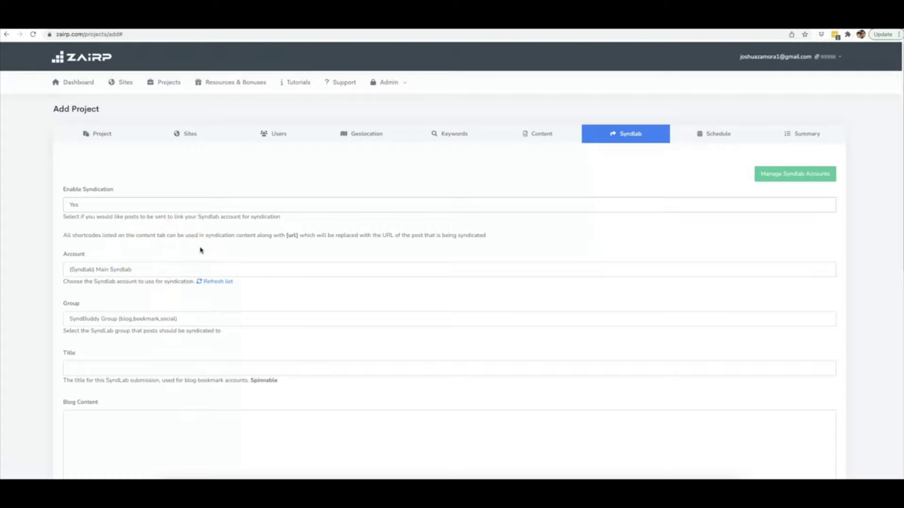
click(324, 260)
click(324, 257)
scroll(332, 254, down, 3)
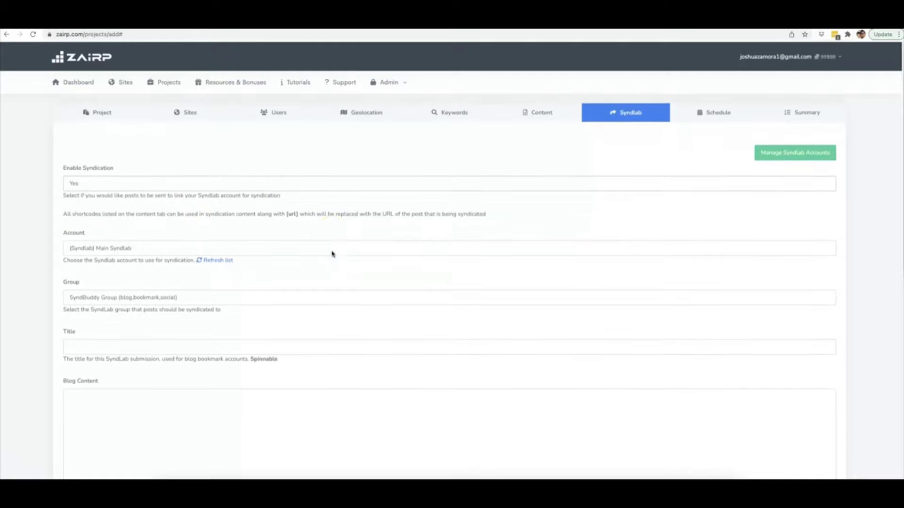
click(331, 255)
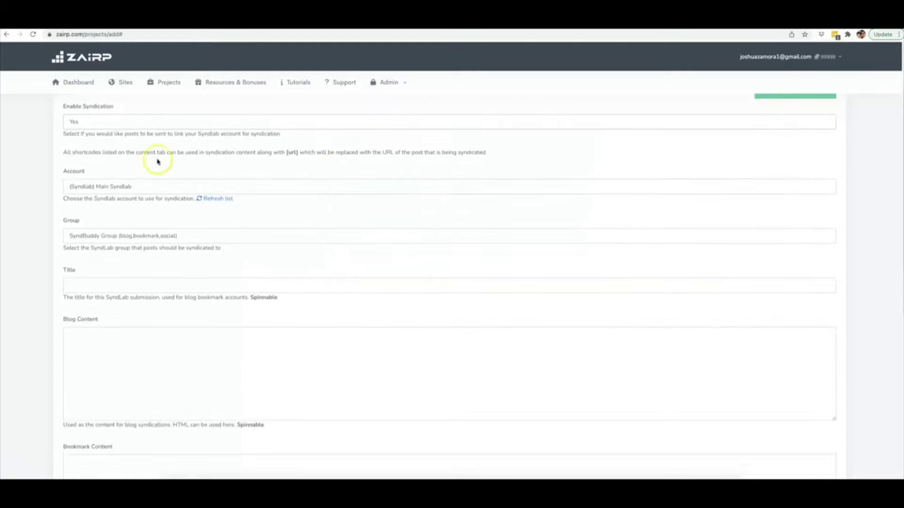
Step: Fill the syndication title with the copied shortcodes "[keyword] in [city] [zip]"
scroll(133, 178, up, 3)
scroll(141, 186, down, 1)
scroll(145, 188, down, 5)
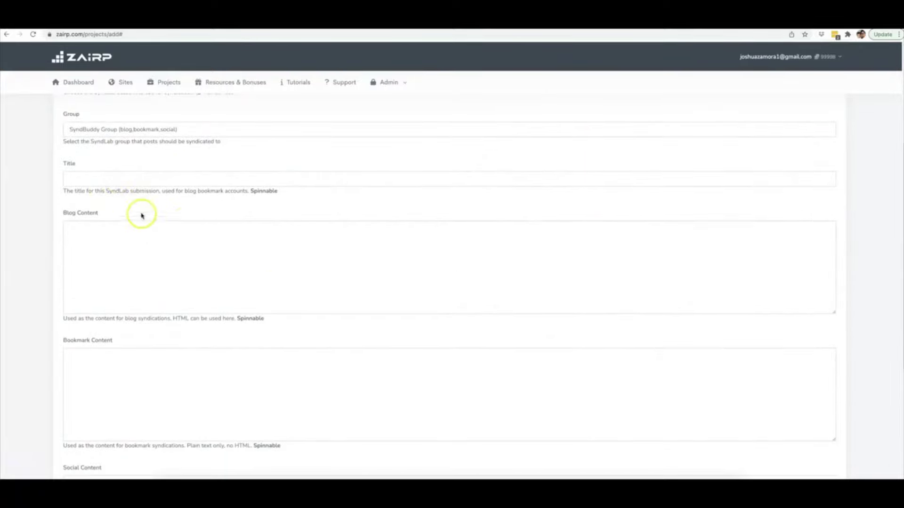
click(125, 179)
key(ctrl+v)
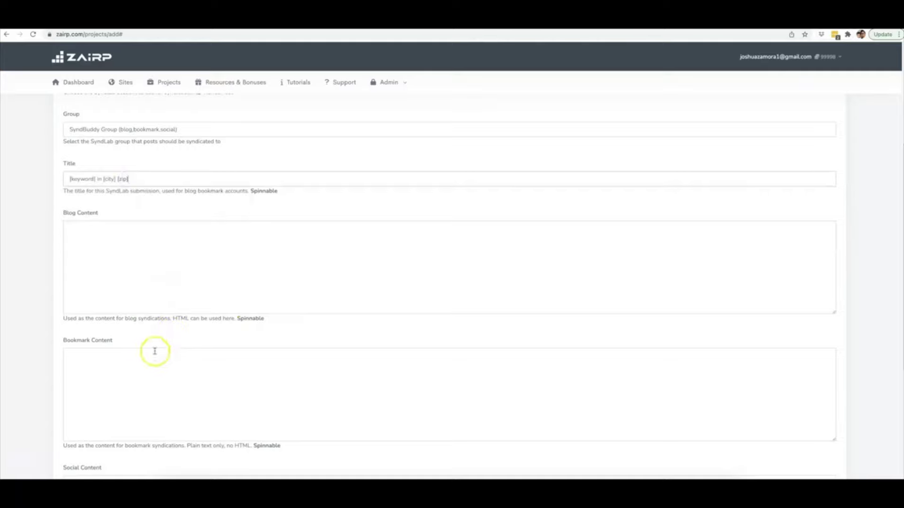
Step: Copy the first spun paragraph from the existing project's body text and paste it into Blog Content
click(167, 255)
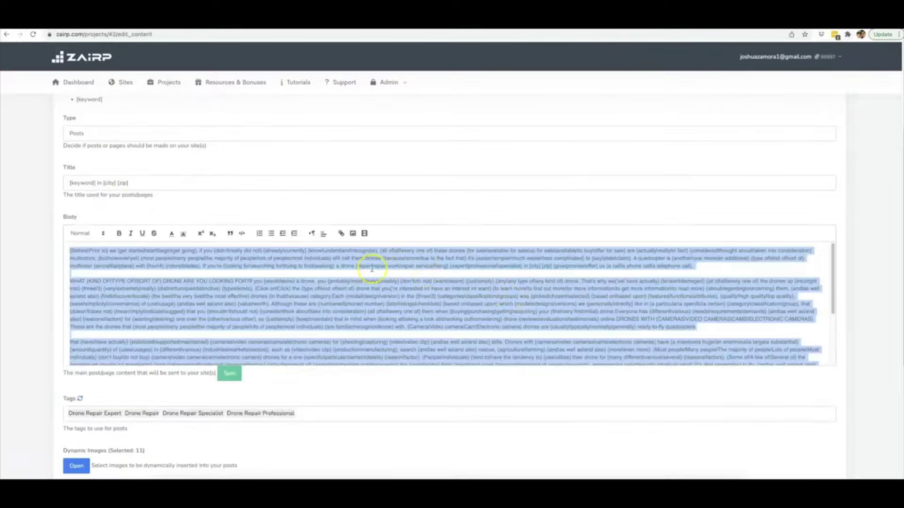
triple_click(371, 263)
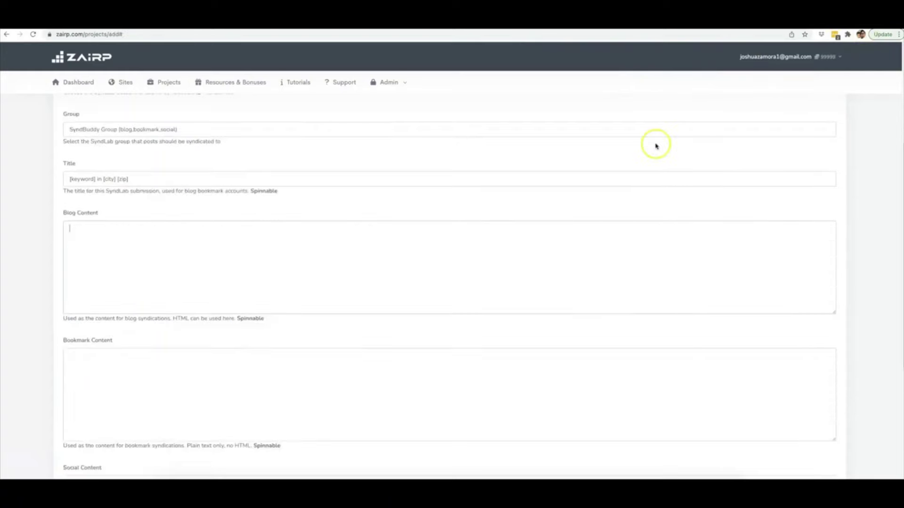
click(316, 253)
text({Before|Prior to} we {get started|start|begin|get going}, if you {didn't|really did not} {already|currently} {know|understand|recognize}, {all of|all|every one of} these drones {for sale|available for sale|up for sale|available|to buy|offer for sale} are {actually|really|in fact} {considered|thought about|taken into consideration} multirotors, {but|however|yet} {most people|many people|the majority of people|lots of people|most individuals} still call them drones {because|since|due to the fact that} it's {easier|simpler|much easier|less complicated} to {say|state|claim}. A quadcopter is {another|one more|an additional} {type of|kind of|sort of} multirotor {aircraft|airplane} with {four|4} {rotors|blades}. If you're {looking for|searching for|trying to find|seeking} a drone {repair|repair work|repair service|fixing} {expert|professional|specialist} in {city} {zip} {give|provide|offer} us {a call|a phone call|a telephone call}.)
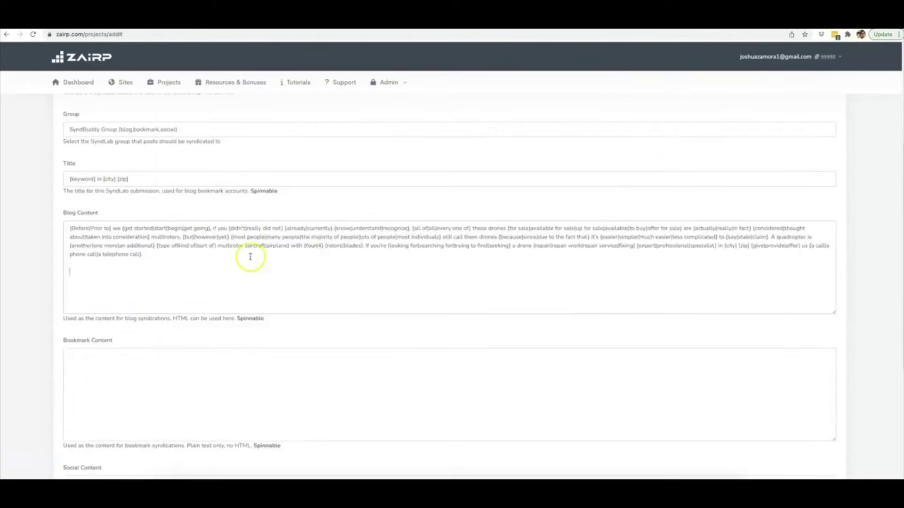
Step: Copy the [url] shortcode from the syndication note and append it to the end of the Blog Content text
scroll(240, 206, up, 1)
scroll(240, 206, up, 5)
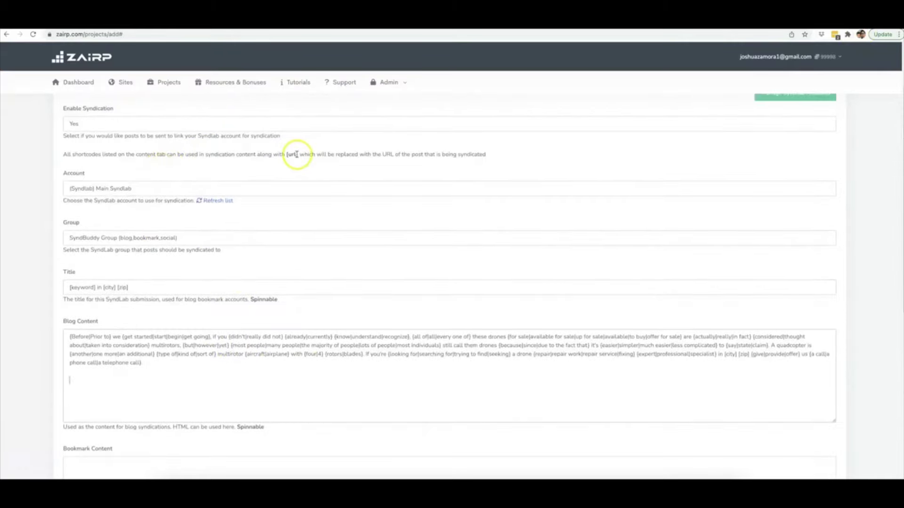
double_click(291, 155)
key(ctrl+c)
scroll(283, 198, down, 3)
click(188, 301)
key(ctrl+v)
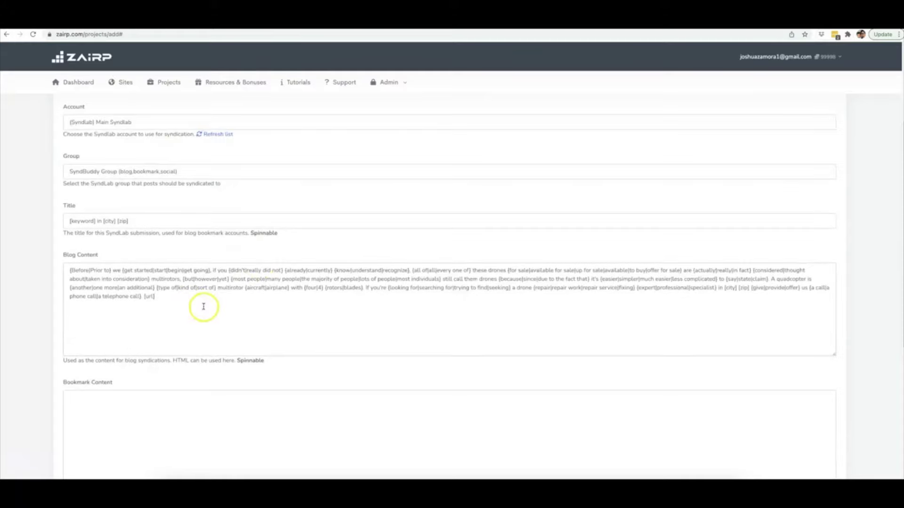
Step: Copy the complete Blog Content paragraph with its [url] shortcode into both Bookmark Content and Social Content
scroll(203, 306, down, 2)
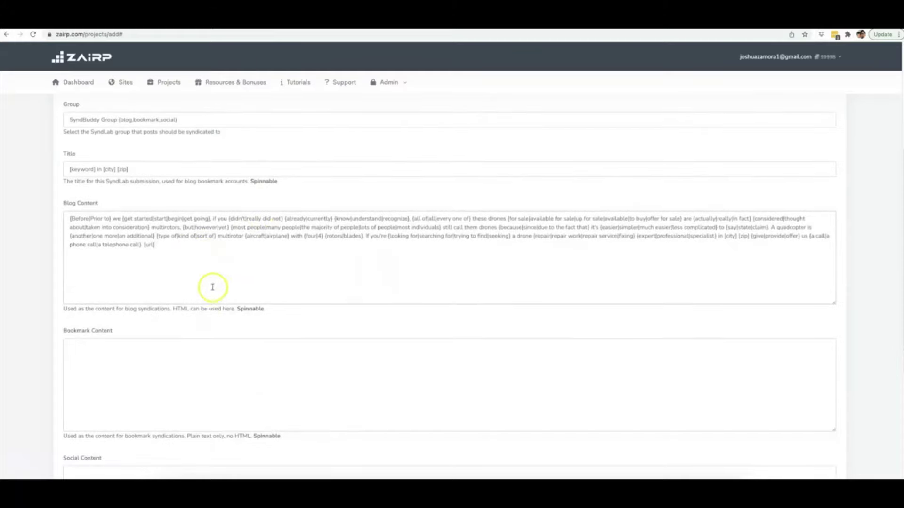
triple_click(149, 239)
key(ctrl+c)
click(171, 359)
key(ctrl+v)
scroll(204, 333, down, 5)
click(166, 286)
key(ctrl+v)
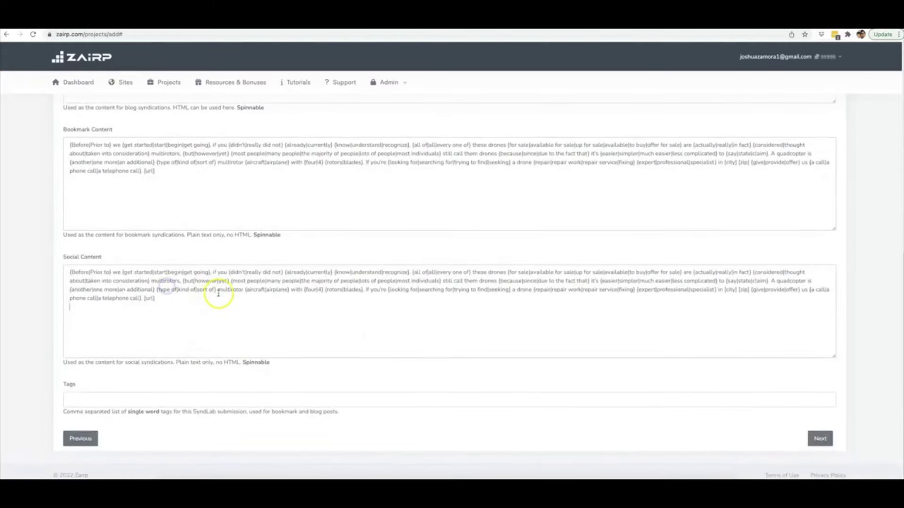
Step: Review the Blog Content, Bookmark Content and Social Content sections of the syndication setup
scroll(127, 285, up, 3)
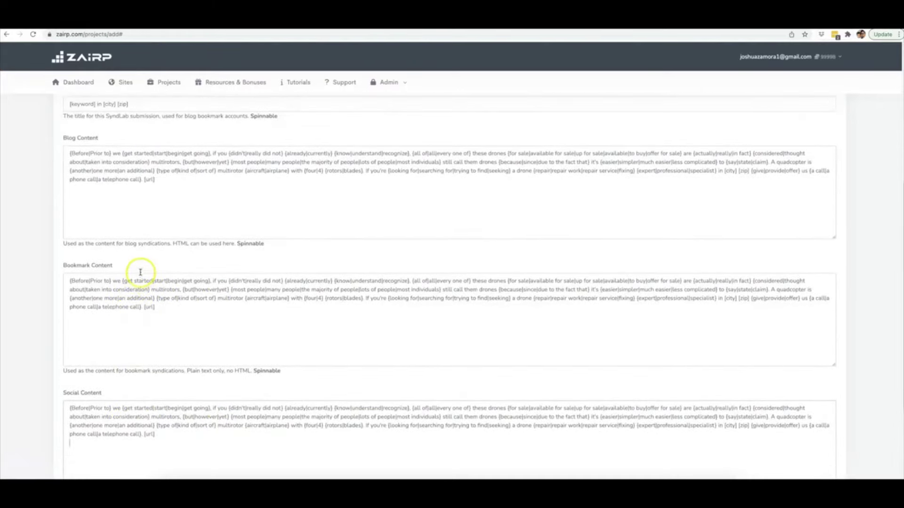
scroll(137, 274, up, 2)
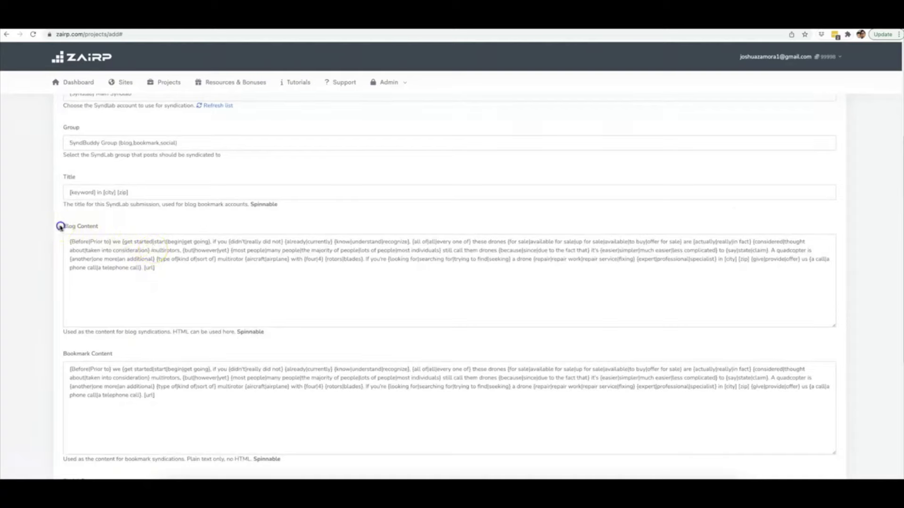
drag(60, 229, 97, 228)
scroll(75, 282, down, 2)
drag(60, 299, 116, 298)
scroll(117, 297, down, 3)
drag(59, 299, 117, 296)
scroll(126, 295, down, 1)
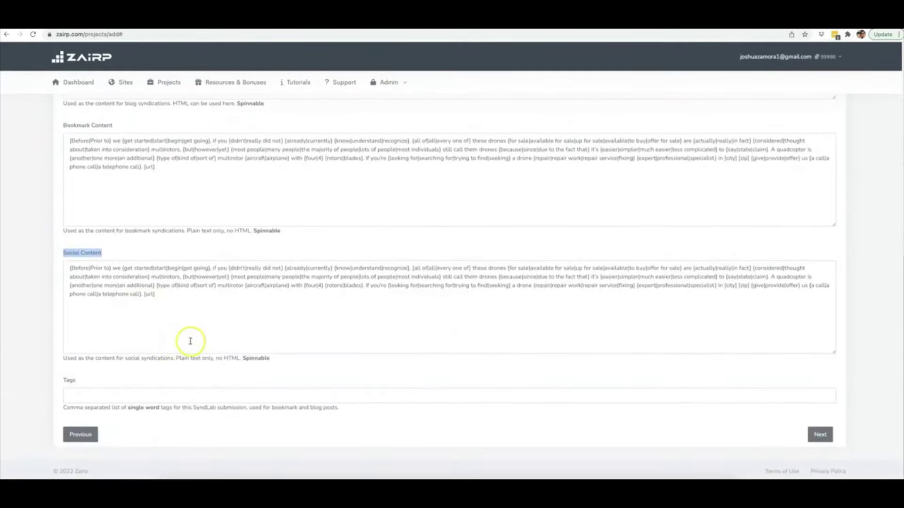